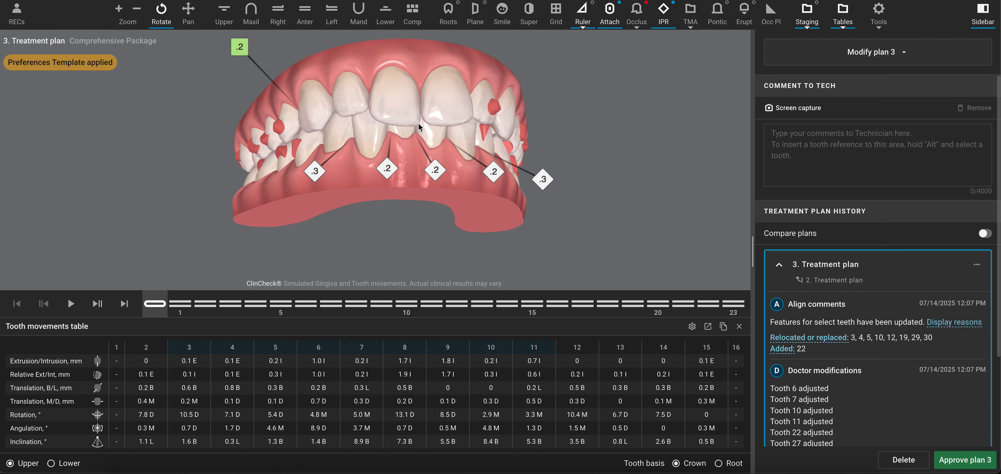
Examine the lower arch, the right-side bite and the anterior overbite at the initial stage of the treatment plan
click(385, 15)
mouse_move(406, 116)
mouse_down()
mouse_move(395, 197)
mouse_move(397, 113)
mouse_up()
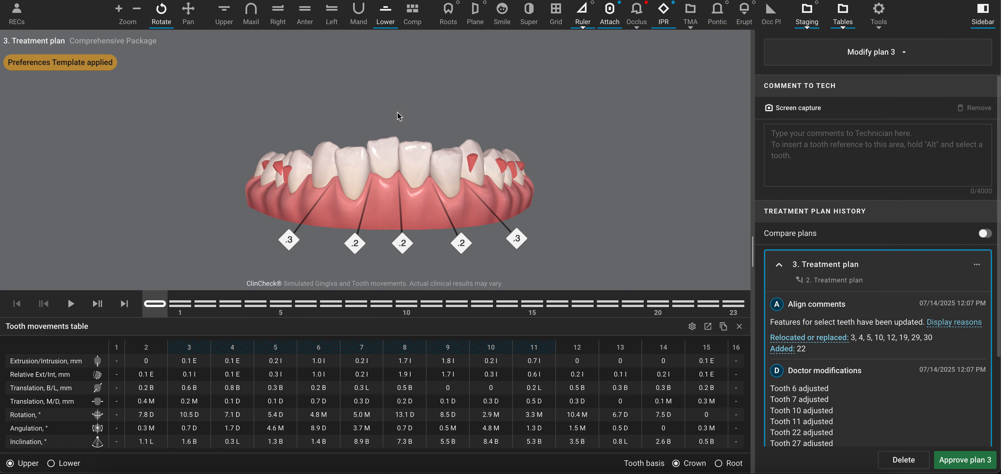
drag(418, 171, 319, 173)
click(278, 12)
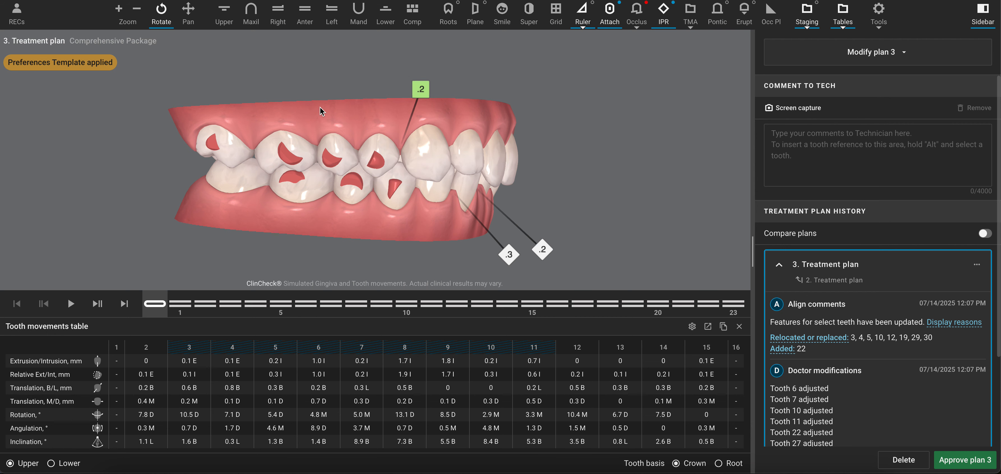
drag(320, 108, 280, 115)
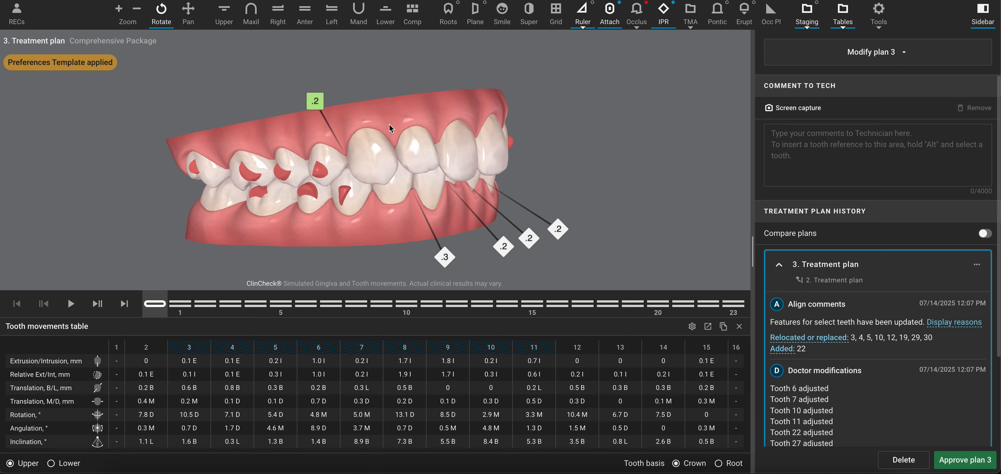
drag(389, 124, 362, 104)
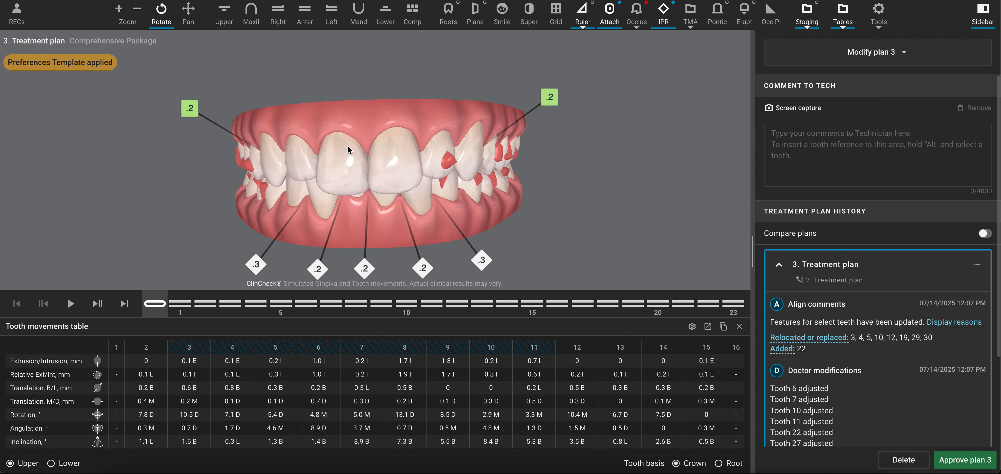
drag(362, 153, 367, 67)
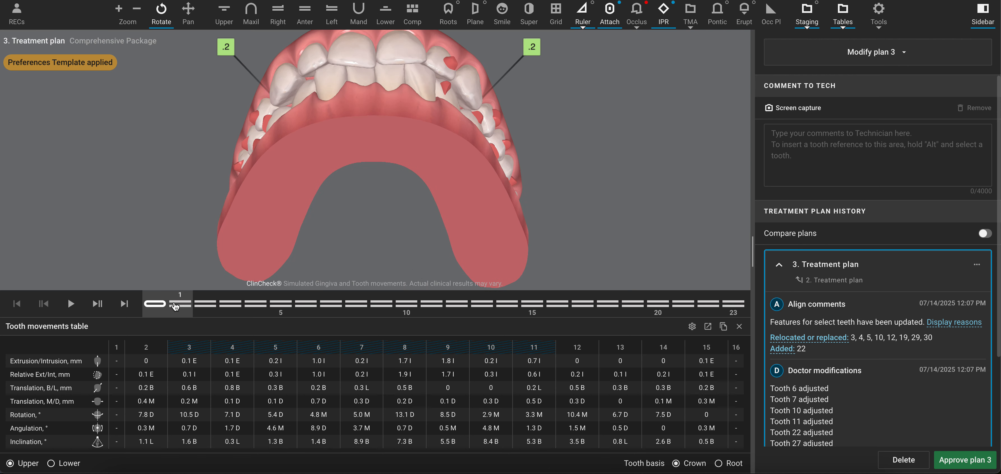
Advance the simulation to stage 23 and examine the final bite from the front, right side and below
drag(174, 308, 734, 308)
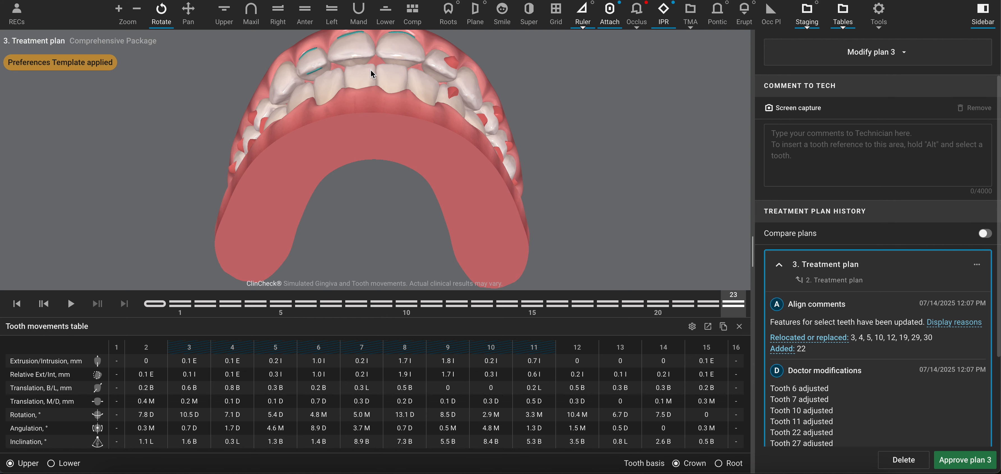
drag(371, 67, 374, 132)
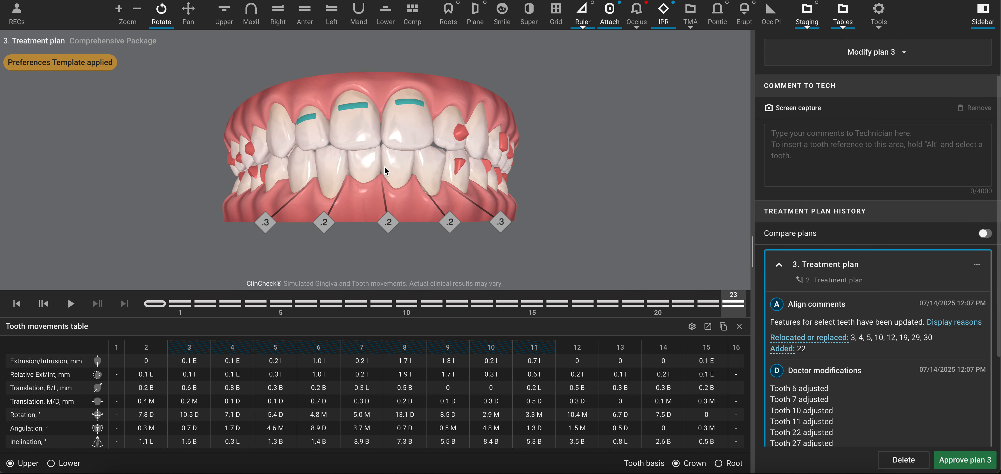
drag(384, 168, 453, 181)
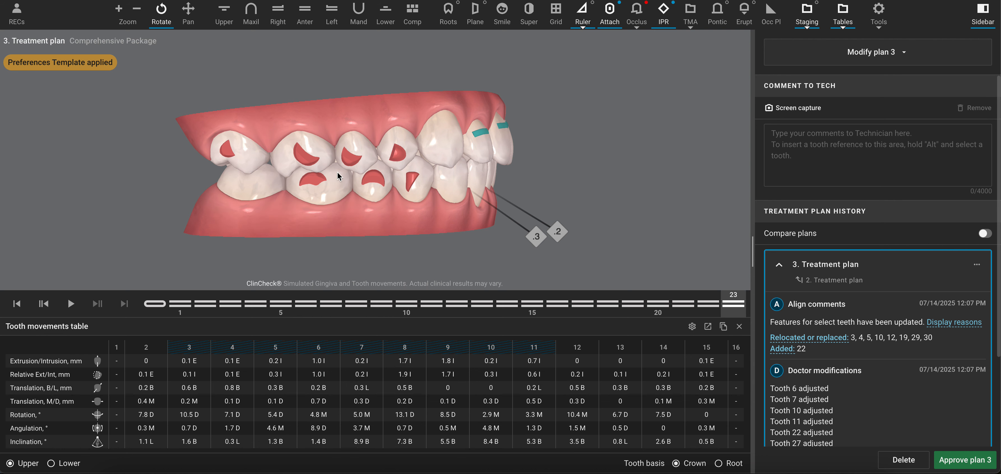
drag(501, 161, 396, 78)
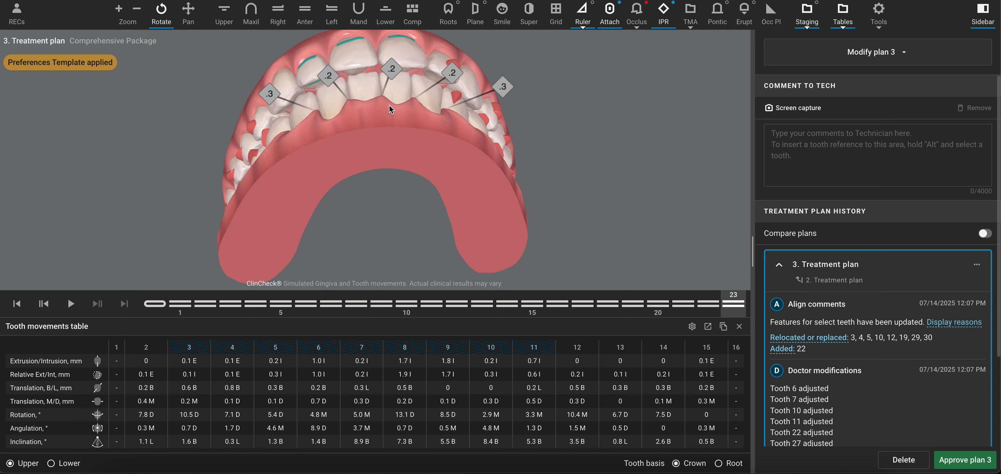
drag(392, 141, 389, 194)
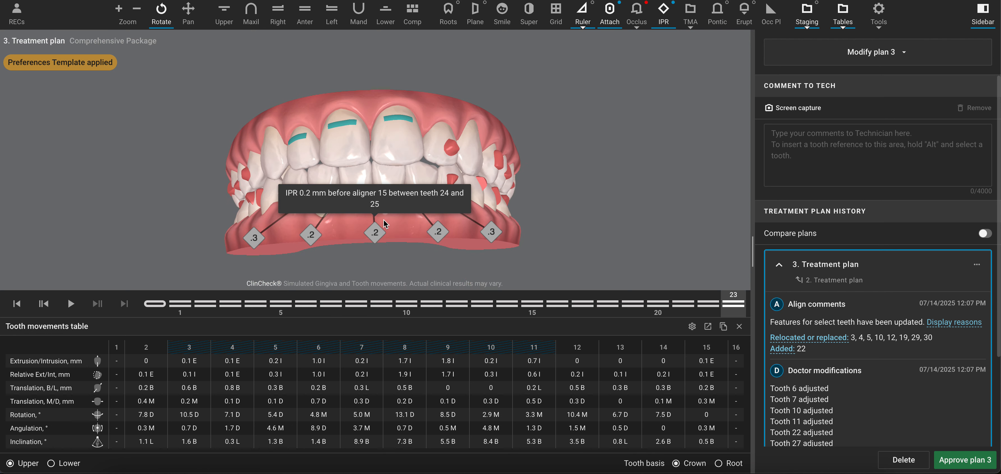
drag(393, 142, 418, 121)
Start modifying plan 3 with the 3D controls and face the upper front teeth
click(833, 49)
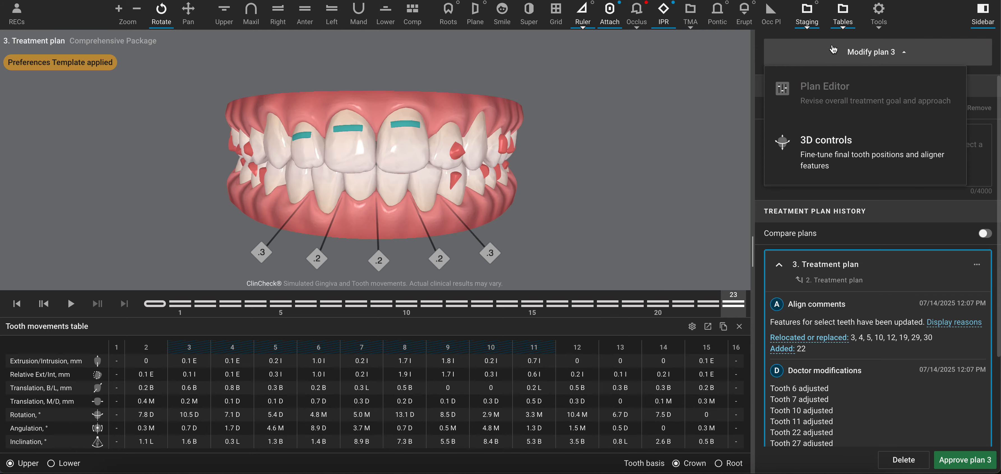
click(822, 147)
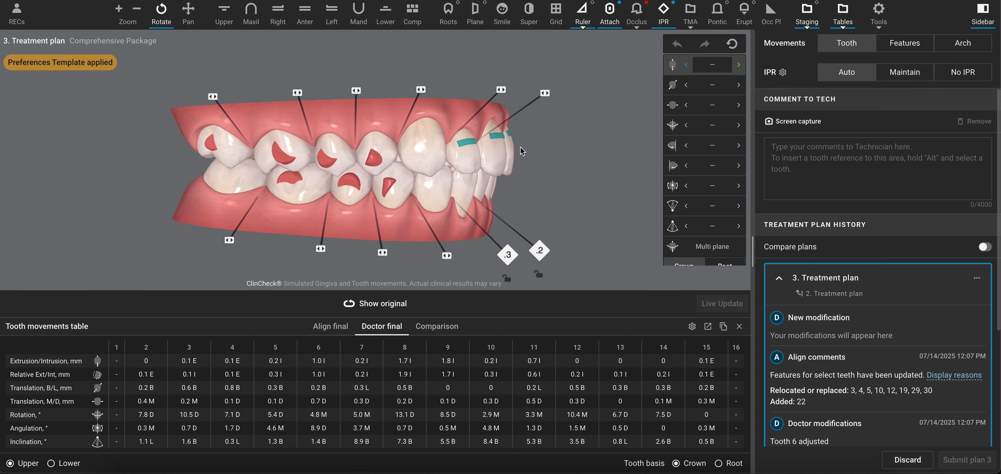
drag(471, 144, 416, 150)
Intrude upper teeth 7 to 10 together by about 1.1 mm and compare them with their original positions
click(375, 165)
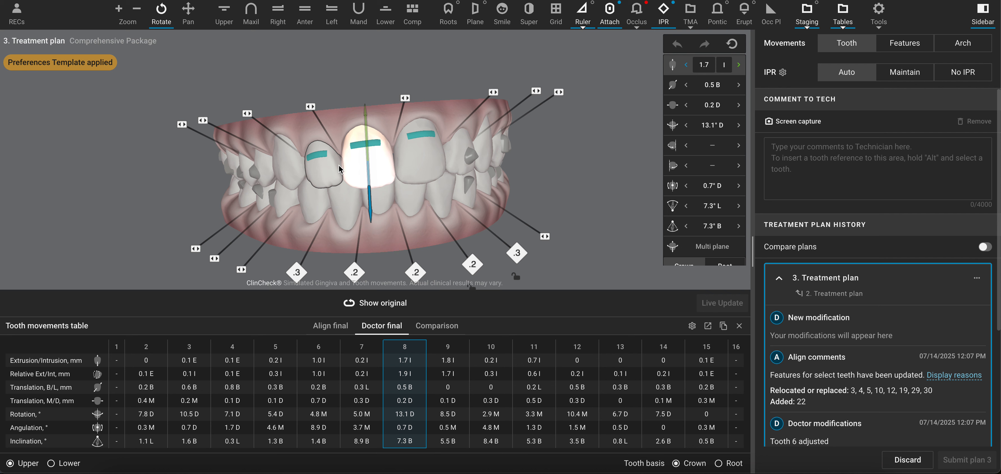
click(349, 167)
shift+click(461, 158)
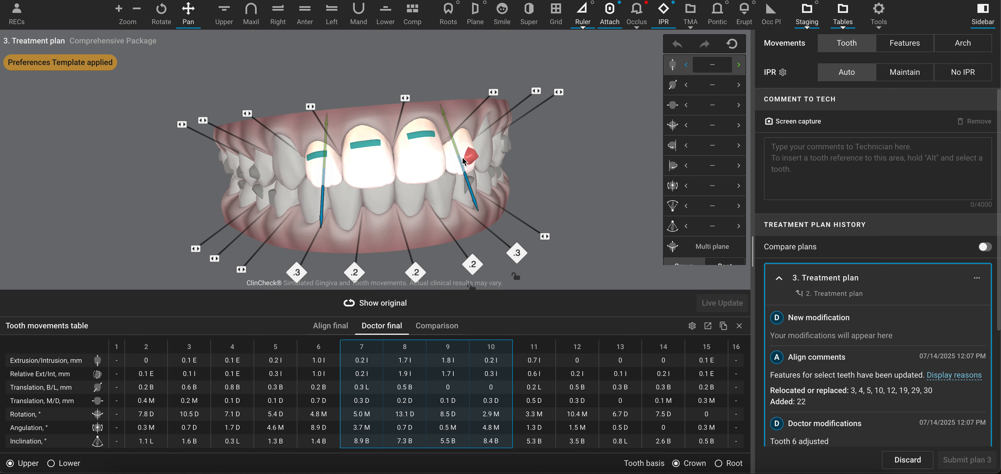
drag(454, 144, 454, 138)
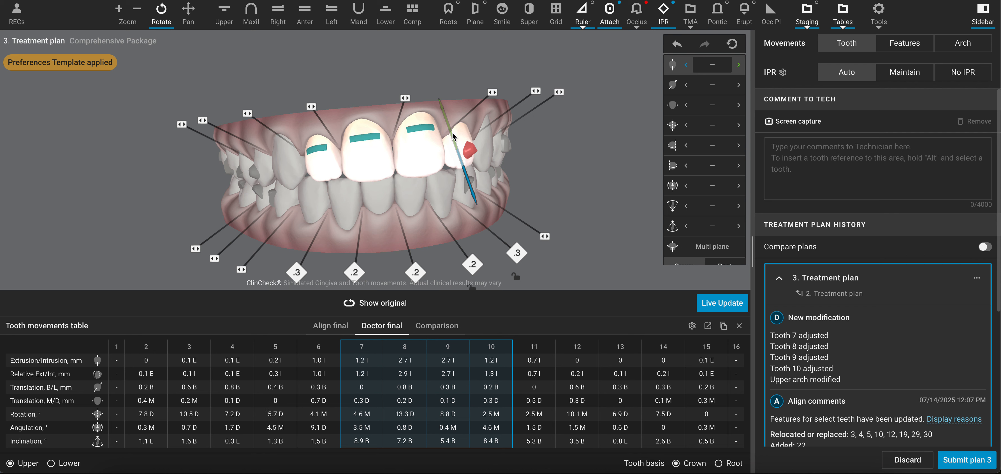
click(359, 301)
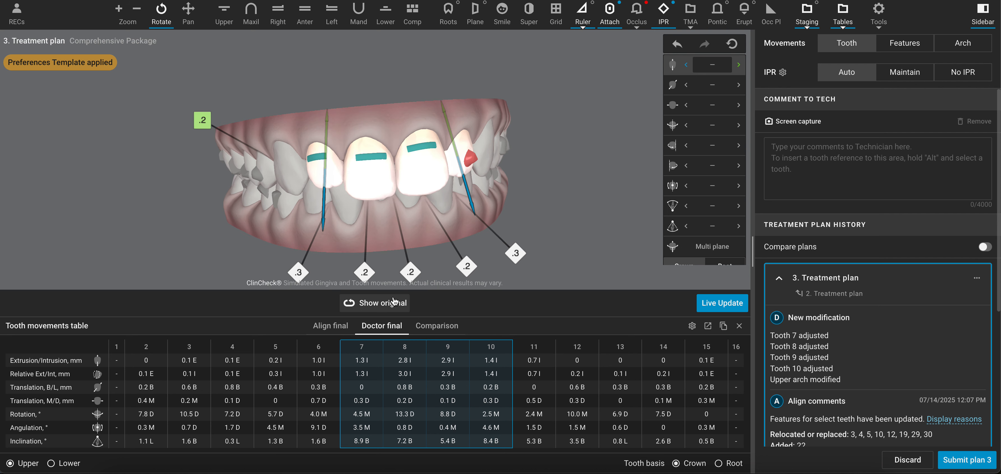
click(403, 303)
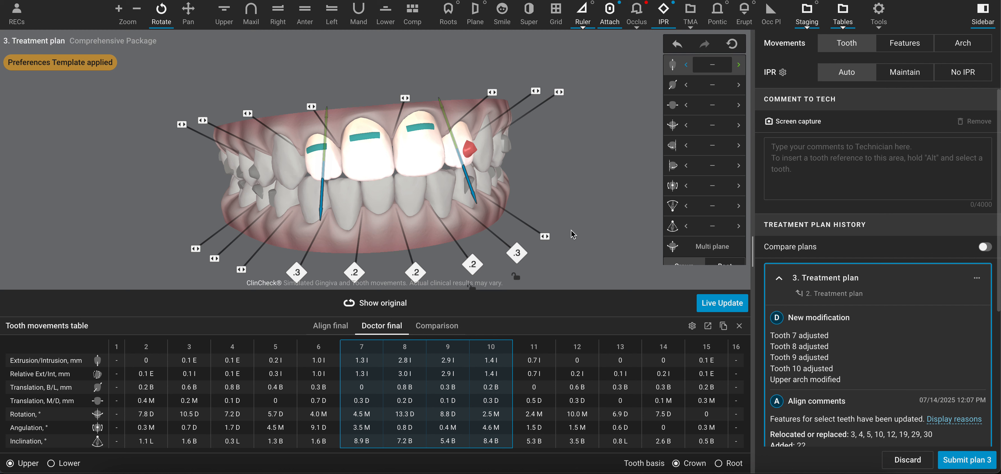
Turn on Movement assessment and check the flagged upper tooth 9
click(688, 21)
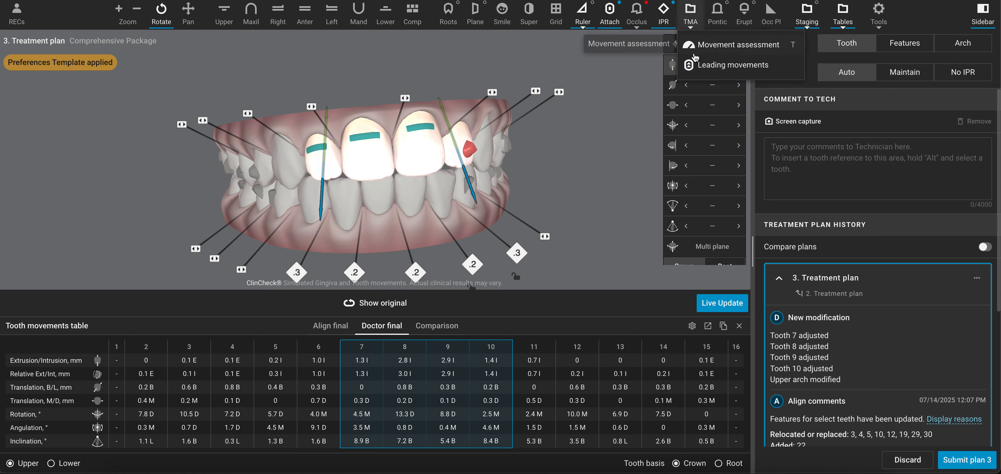
click(708, 50)
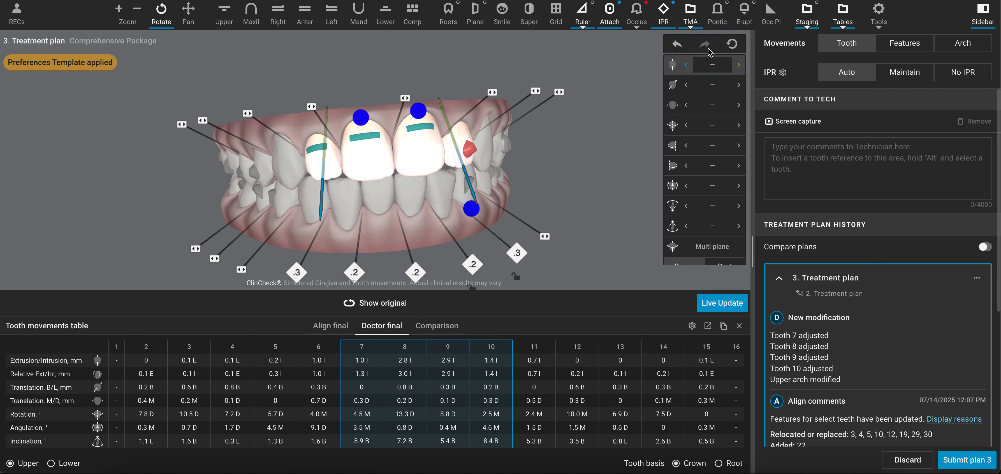
mouse_move(418, 112)
Compare the planned right posterior bite with the original tooth positions from the side and from below
drag(389, 131, 486, 140)
drag(396, 170, 416, 171)
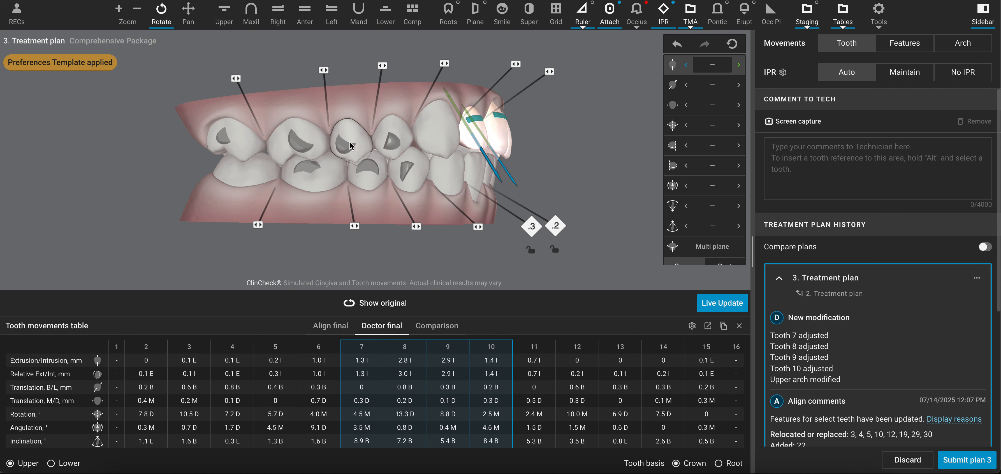
drag(352, 121, 356, 116)
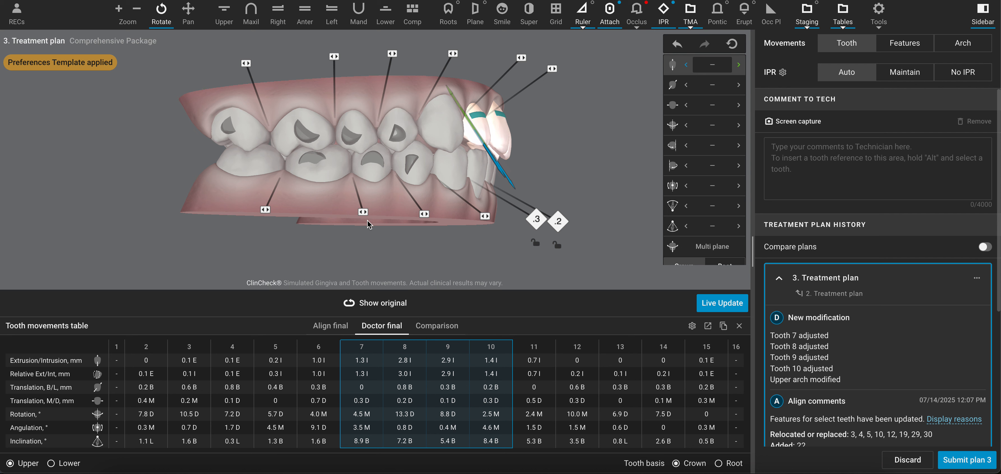
drag(368, 302, 365, 301)
drag(377, 125, 375, 78)
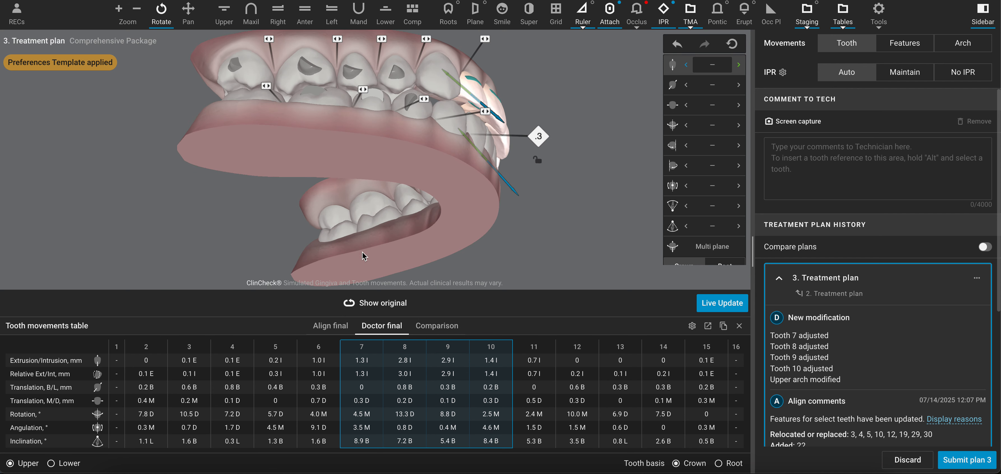
mouse_move(361, 299)
mouse_down()
mouse_move(364, 290)
mouse_move(363, 305)
mouse_up()
Show only the upper arch in occlusal view and compare the planned tooth positions with the original ones
click(252, 21)
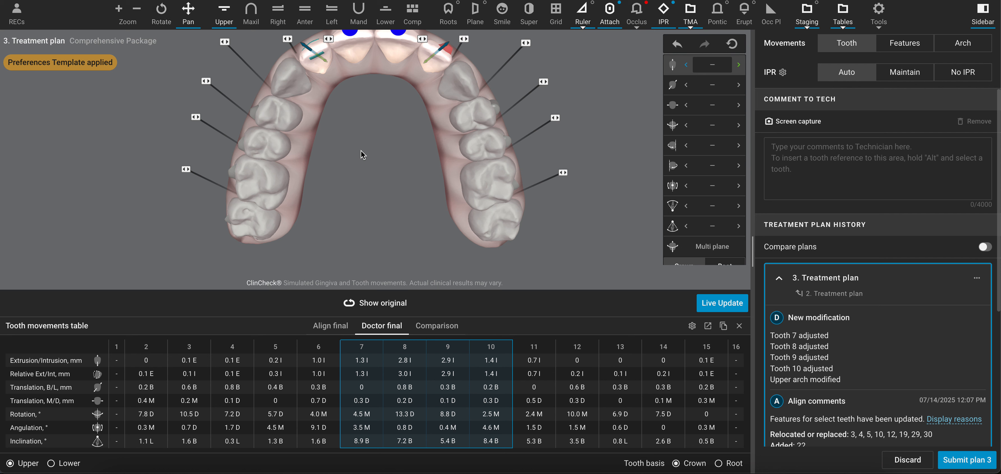
right_drag(361, 151, 379, 183)
drag(379, 183, 399, 126)
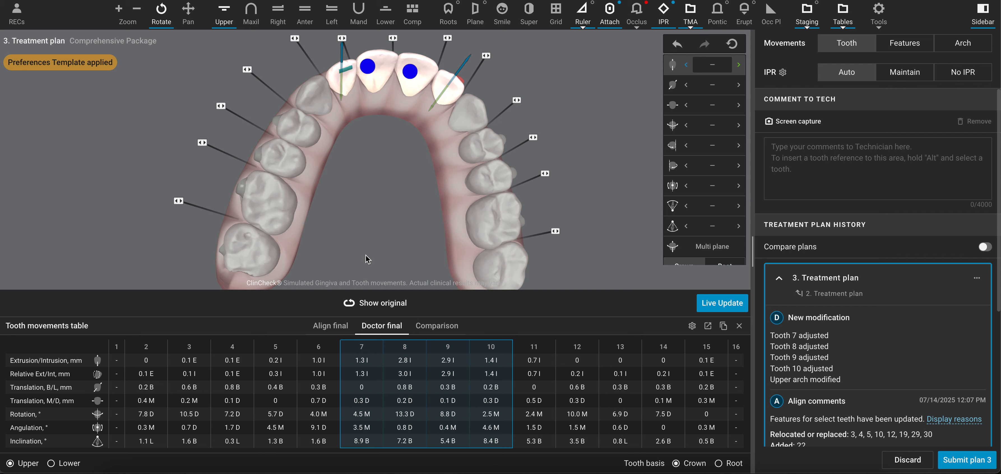
click(369, 304)
click(369, 303)
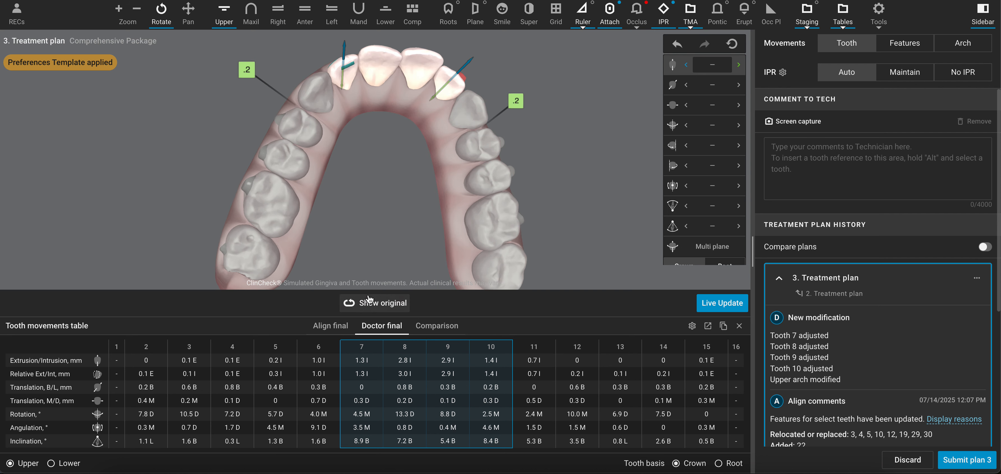
click(369, 304)
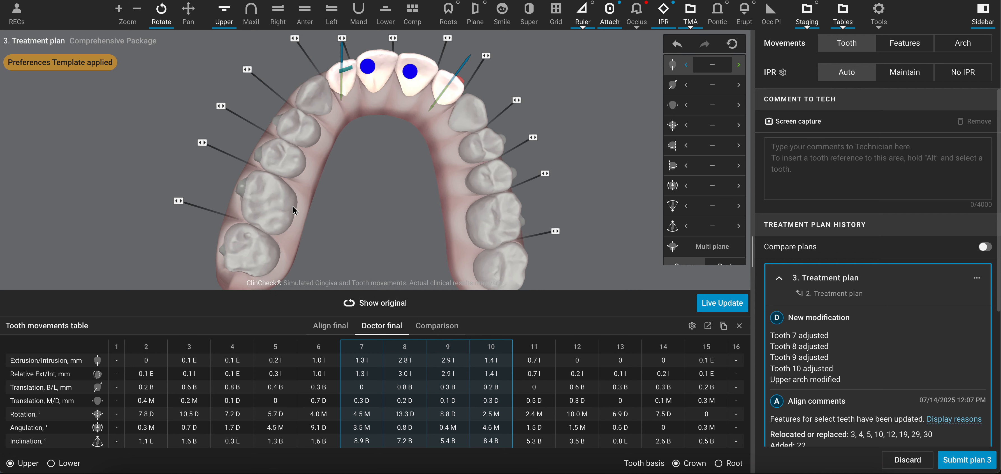
Mark the upper right first molar, tooth 3, as unmovable
click(272, 204)
right_click(272, 202)
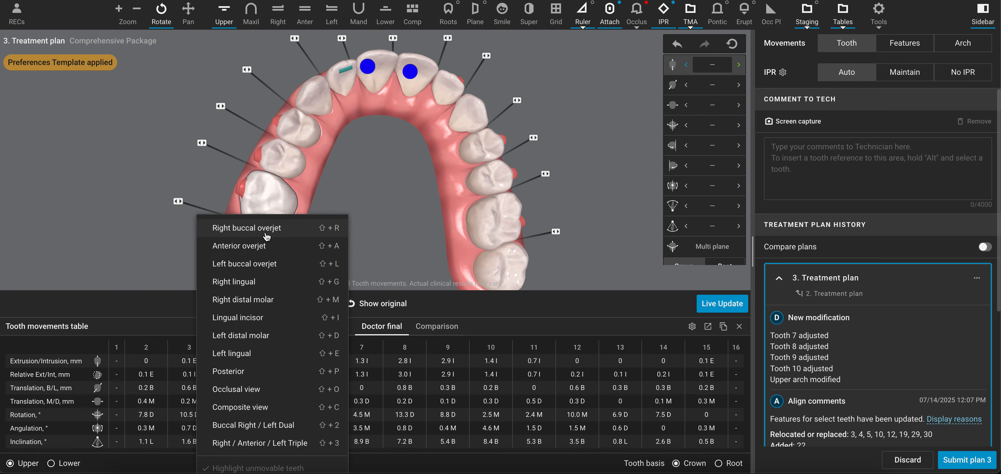
click(273, 209)
click(274, 212)
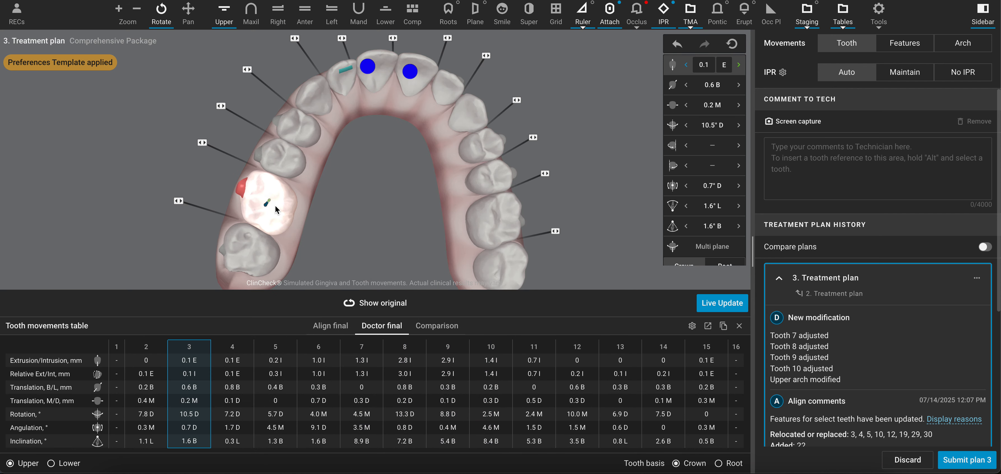
right_click(274, 192)
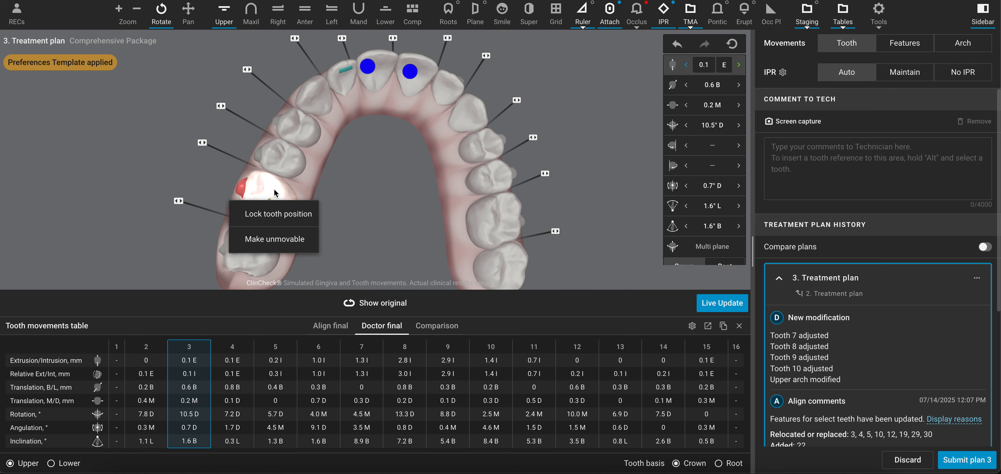
click(265, 239)
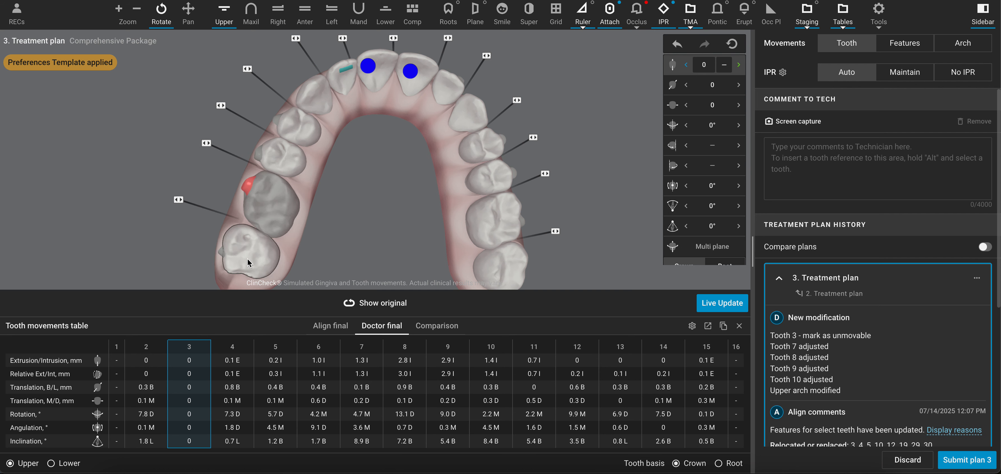
Mark the upper right second molar, tooth 2, as unmovable and compare the arch with its original position
click(255, 252)
right_click(255, 252)
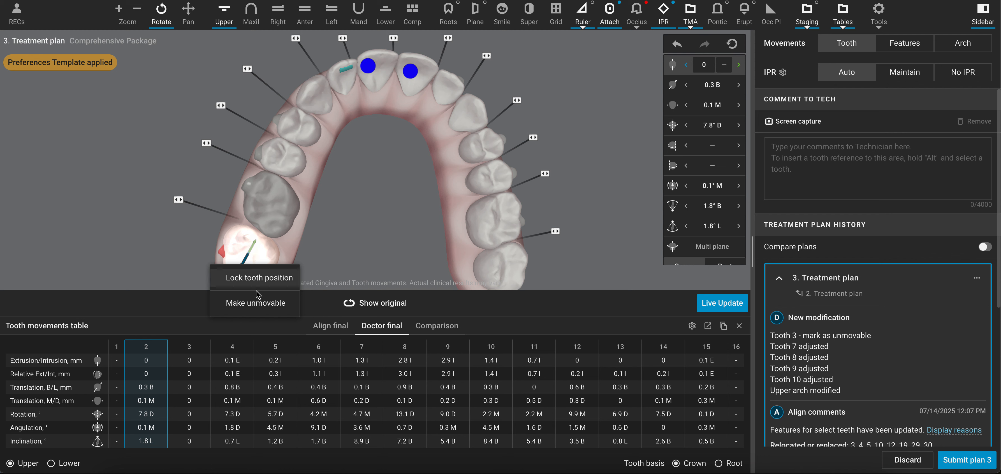
click(258, 304)
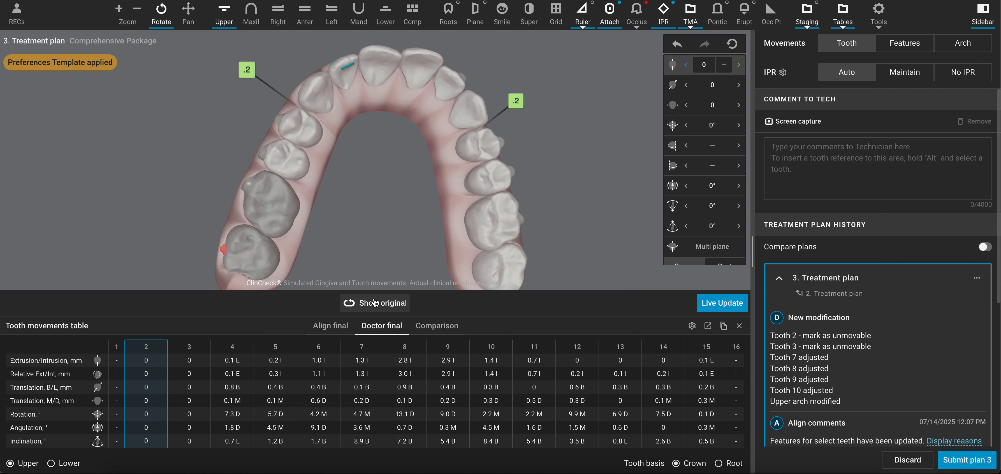
mouse_move(374, 303)
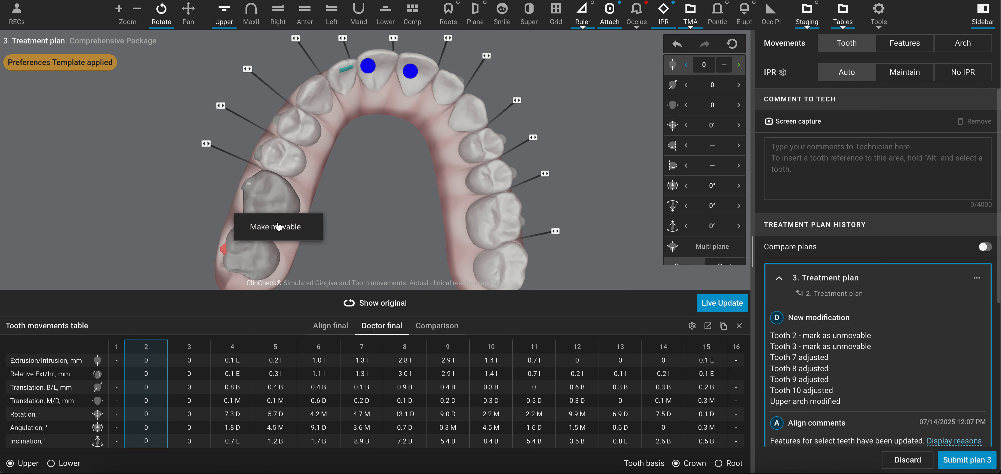
Make tooth 3 movable again and select it for adjustment
click(276, 228)
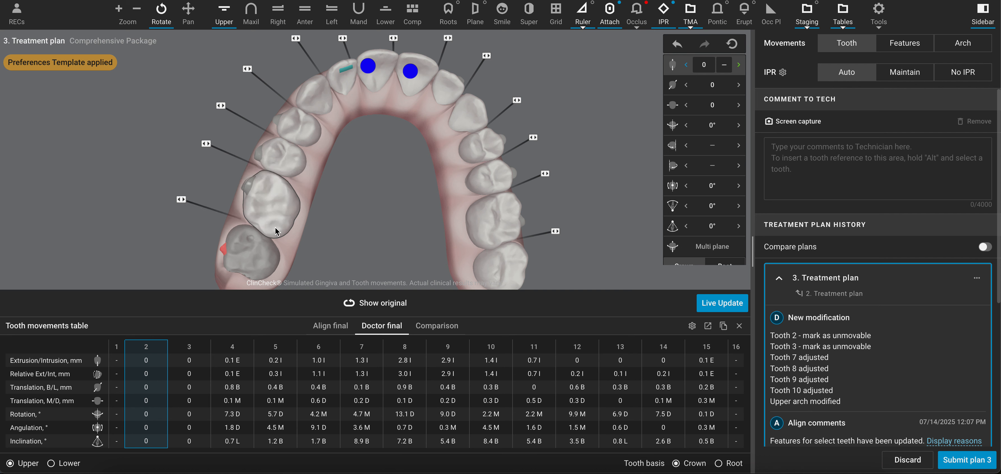
click(272, 193)
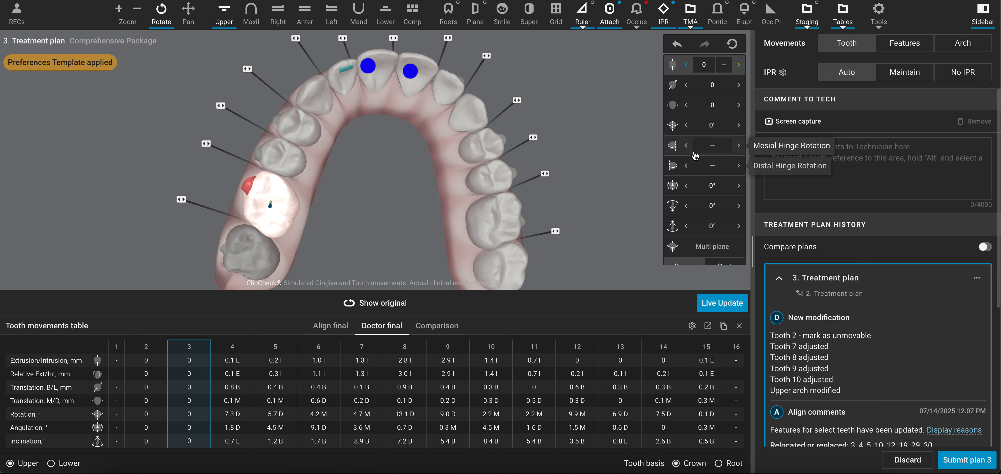
Rotate tooth 3 around its distal hinge to a rotation of 5.2° D and deselect it
click(738, 126)
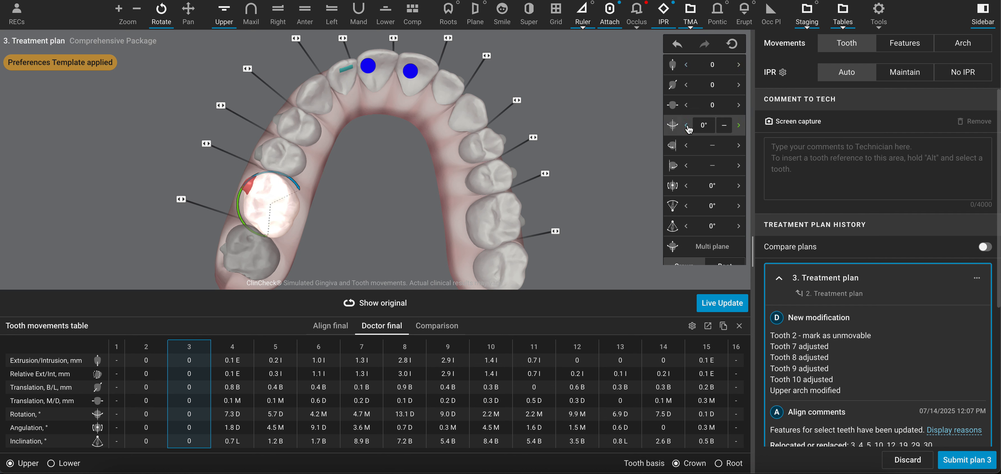
click(686, 125)
click(687, 166)
click(686, 167)
click(686, 167)
click(686, 167)
click(687, 167)
click(687, 167)
click(687, 167)
click(687, 166)
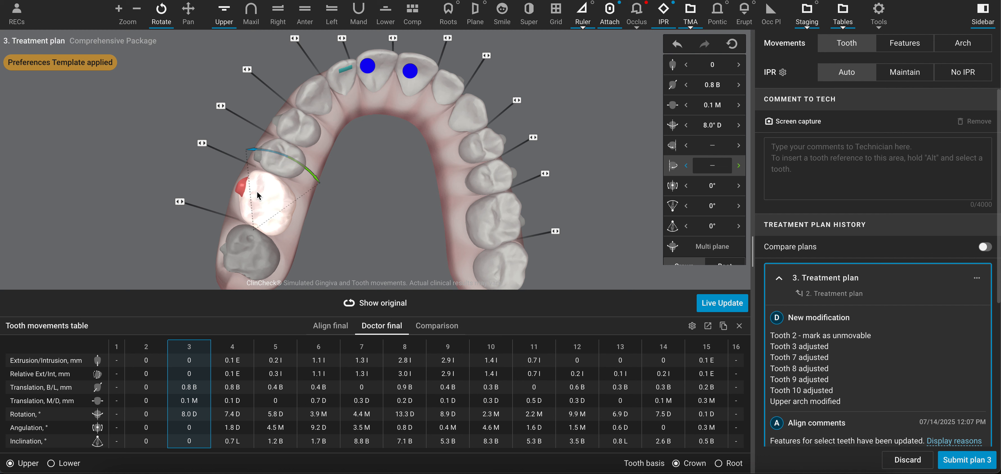
drag(309, 173, 313, 175)
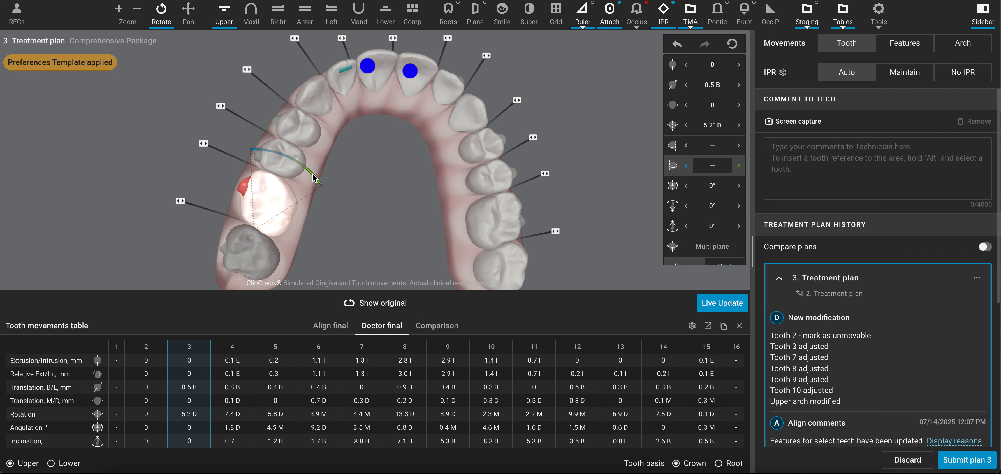
click(351, 162)
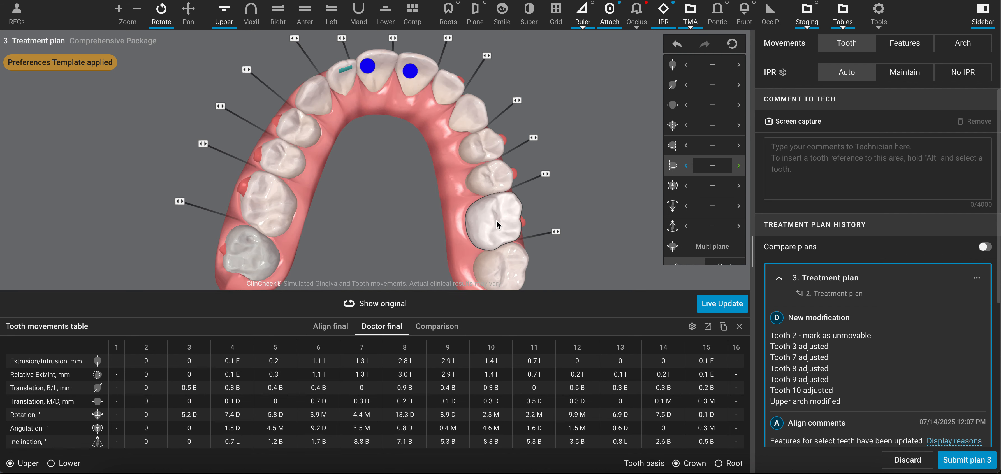
Compare the upper left first molar, tooth 14, with its original position and mark it as unmovable
drag(564, 186, 550, 189)
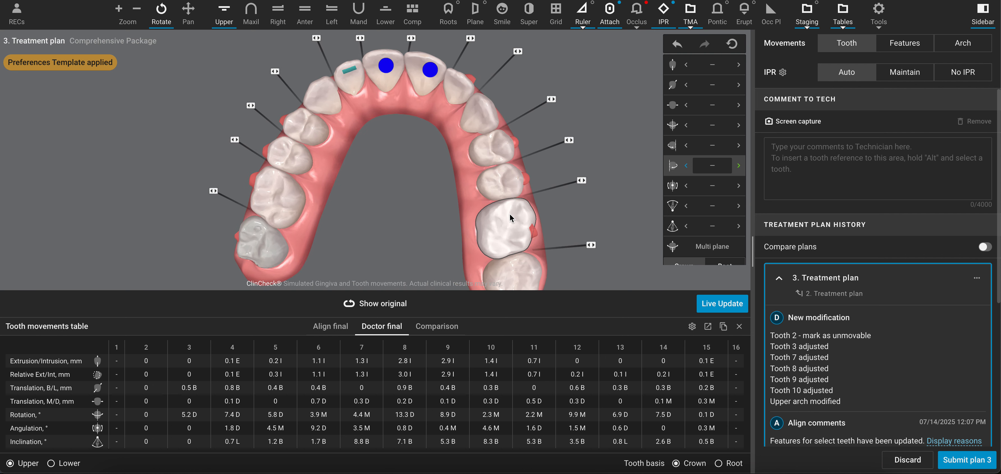
right_click(505, 221)
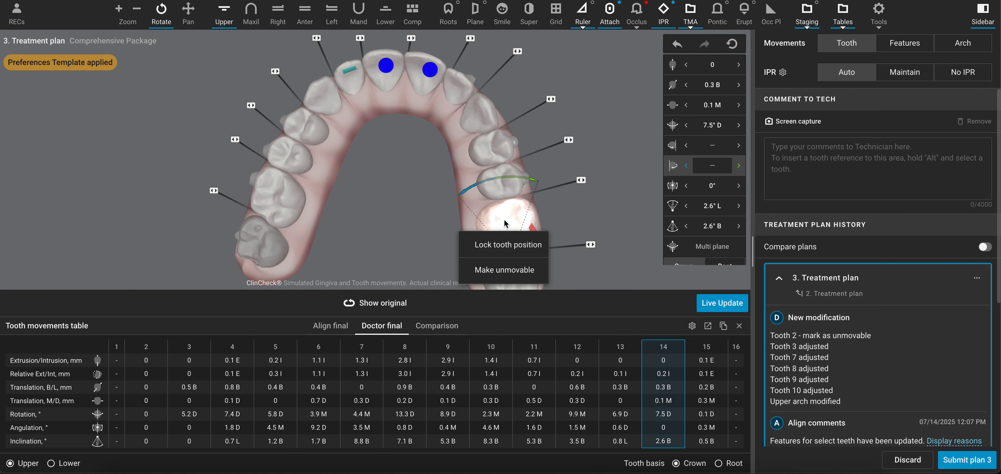
click(643, 184)
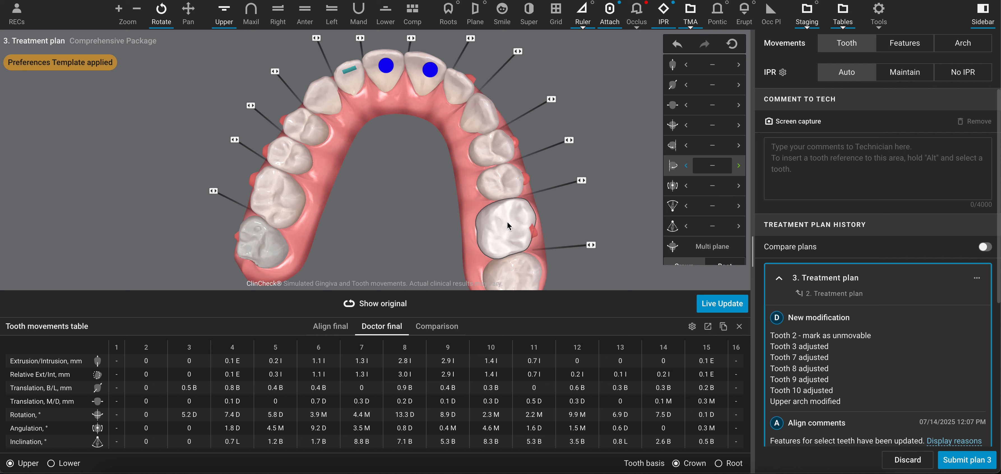
drag(375, 304, 375, 304)
right_click(501, 237)
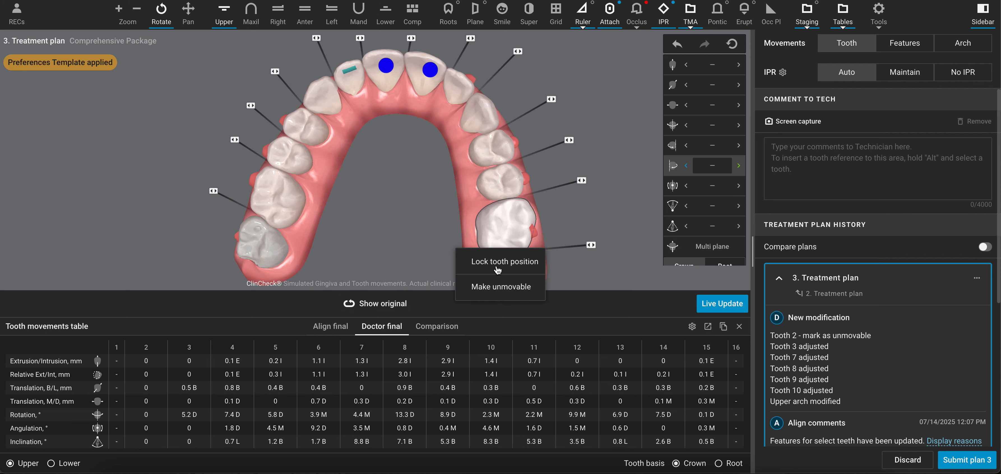
click(494, 289)
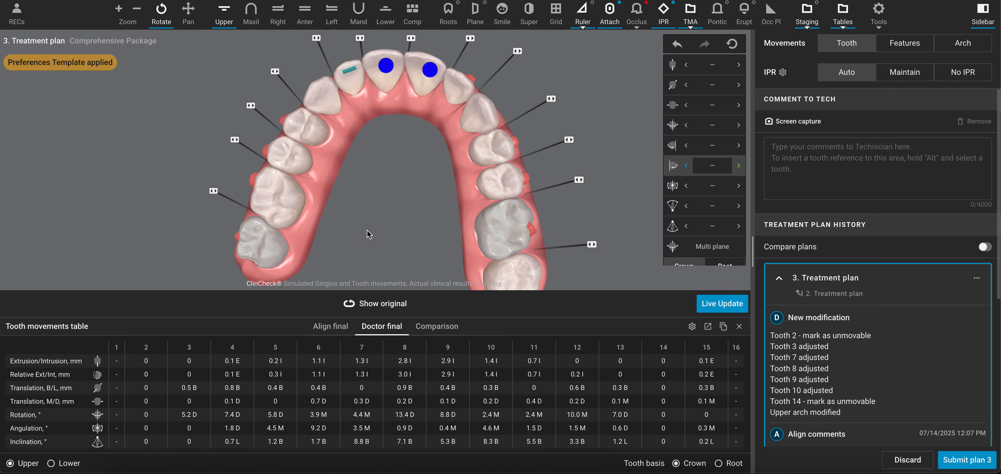
Make tooth 14 movable again and rotate it around its distal hinge to a rotation of 4.0° D
right_click(492, 225)
click(507, 243)
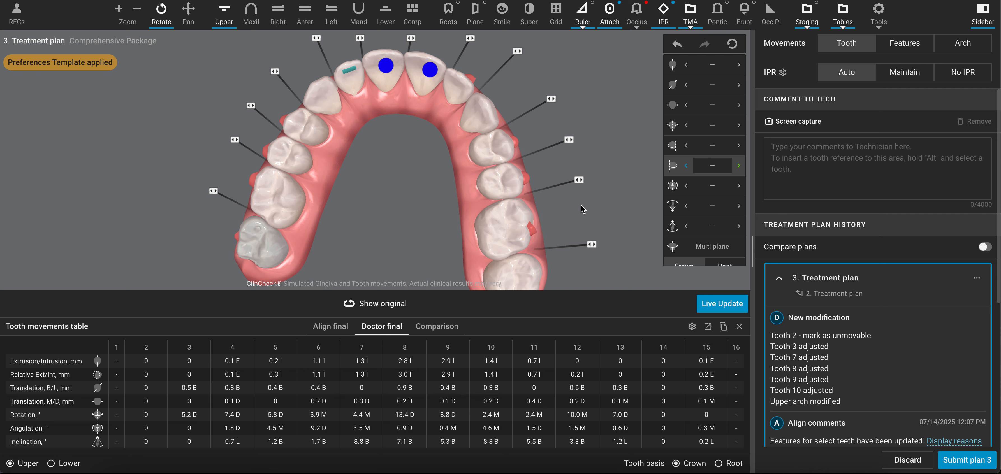
click(518, 232)
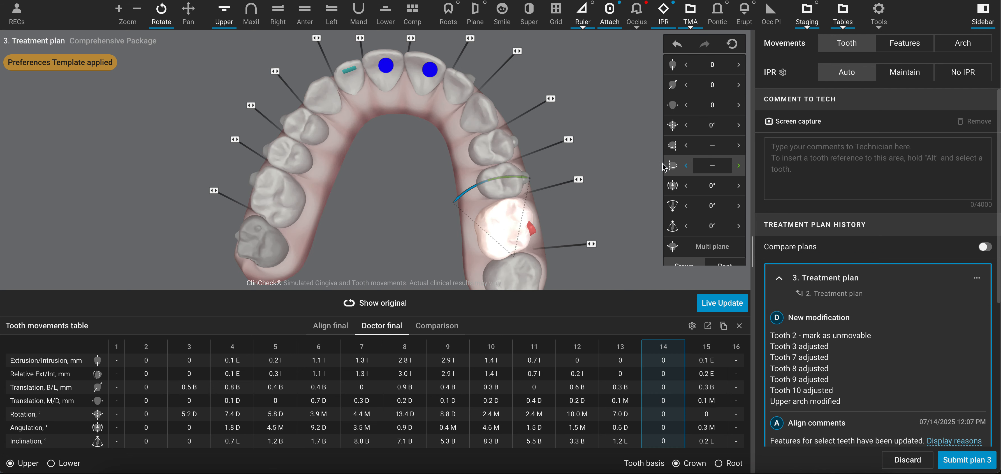
click(739, 167)
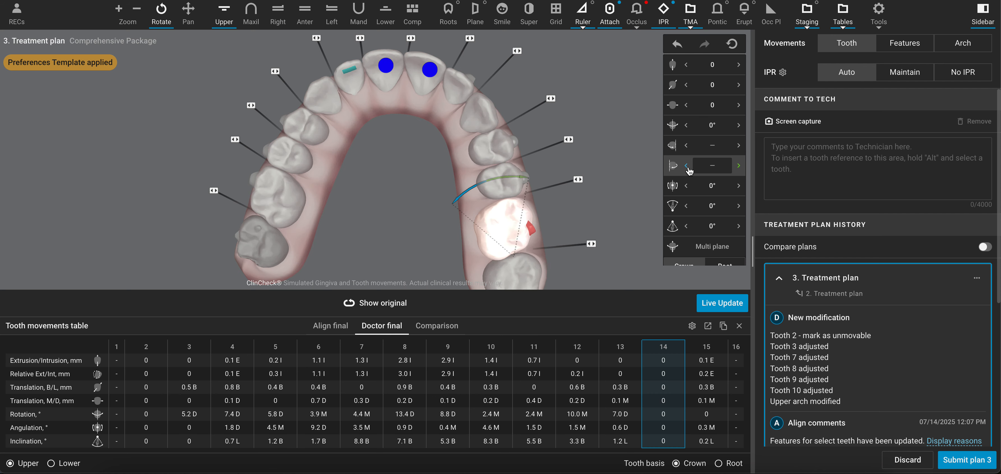
click(738, 166)
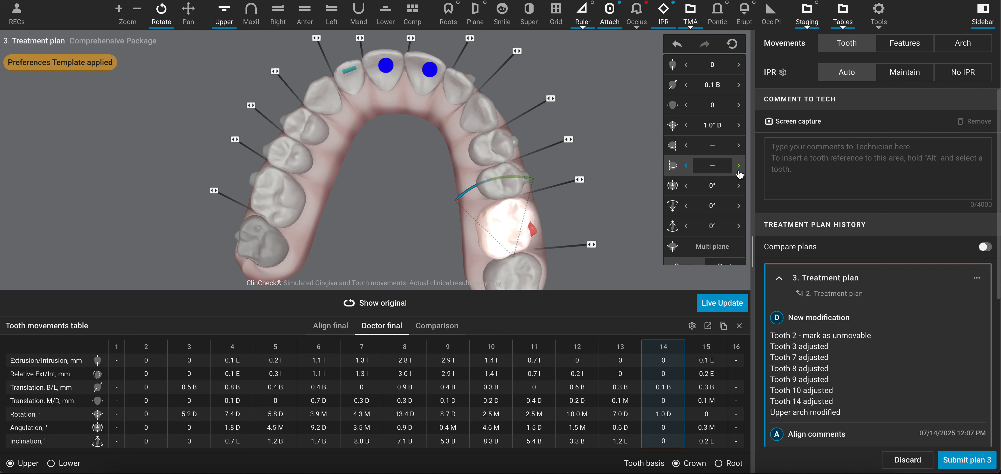
click(739, 171)
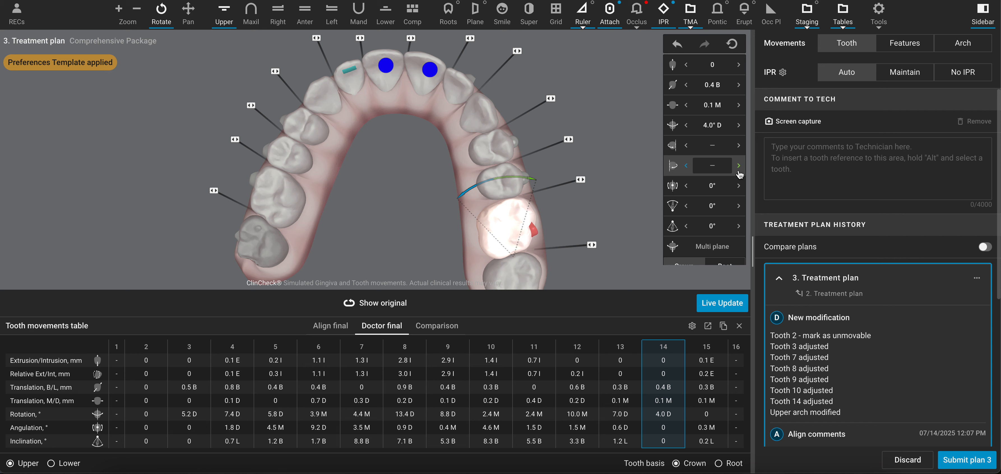
click(424, 183)
drag(424, 182, 403, 182)
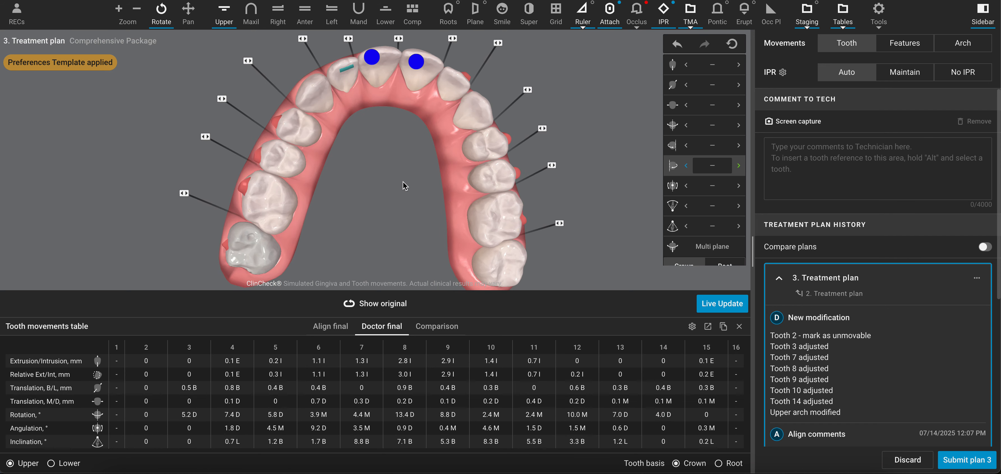
Examine the lower arch and the anterior contacts of both arches from several angles, comparing planned and original tooth positions
click(383, 21)
drag(388, 128, 390, 183)
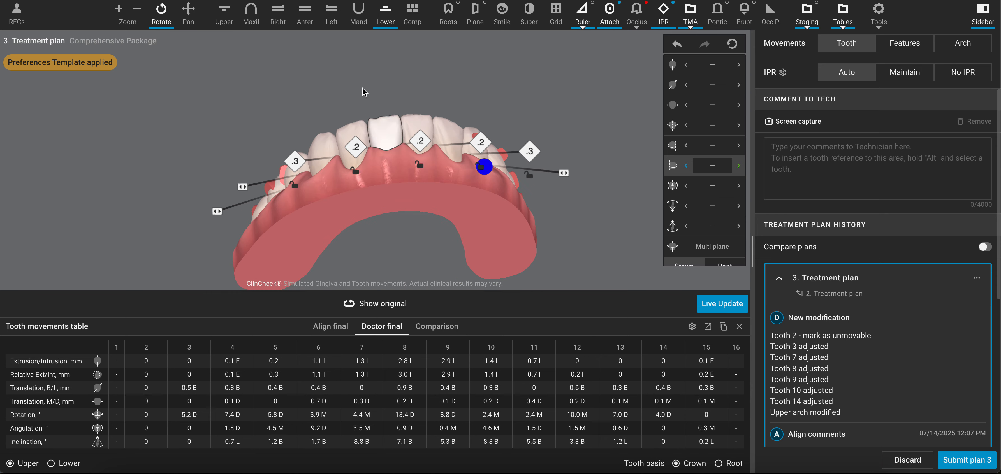
click(331, 21)
drag(337, 45, 372, 205)
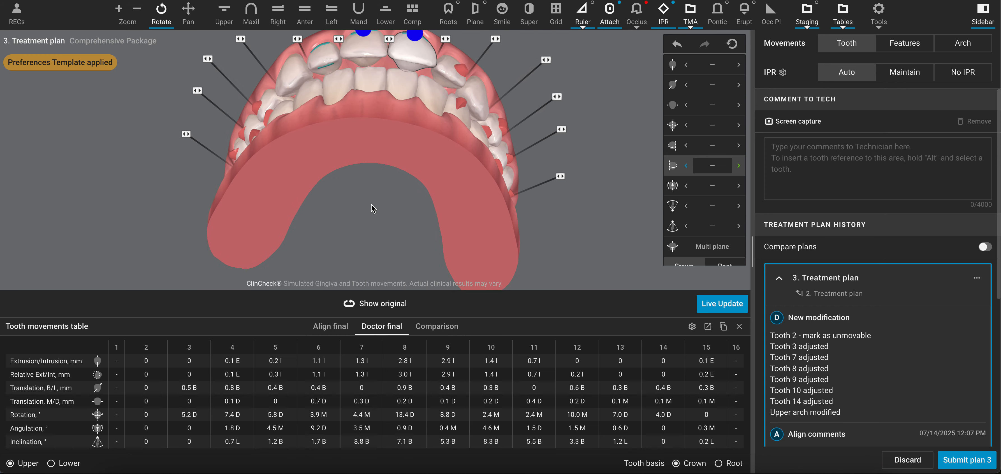
click(359, 304)
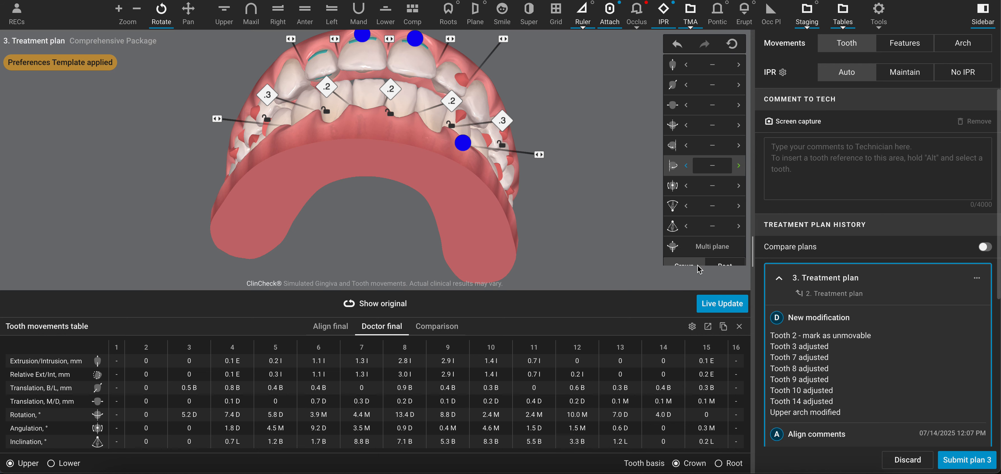
drag(434, 194, 379, 91)
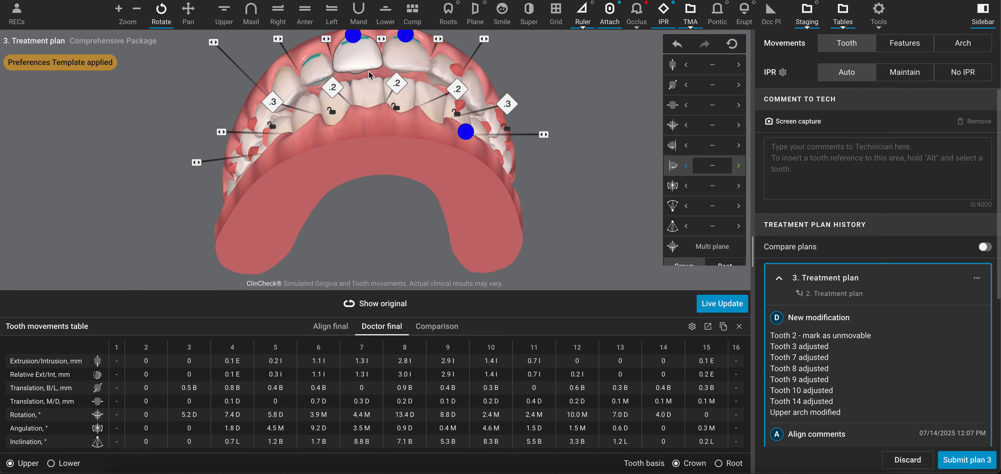
drag(373, 126, 373, 202)
drag(442, 113, 447, 119)
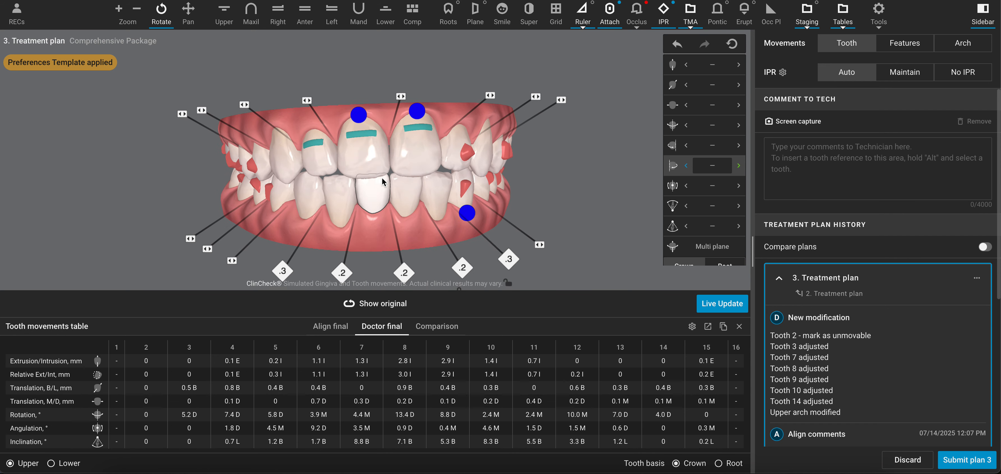
drag(450, 108, 393, 115)
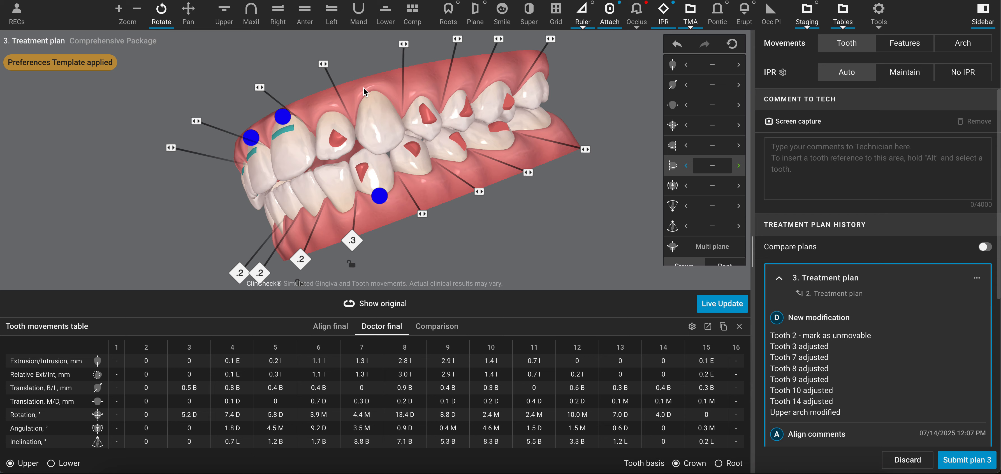
drag(497, 116, 552, 86)
mouse_move(379, 82)
drag(370, 83, 373, 134)
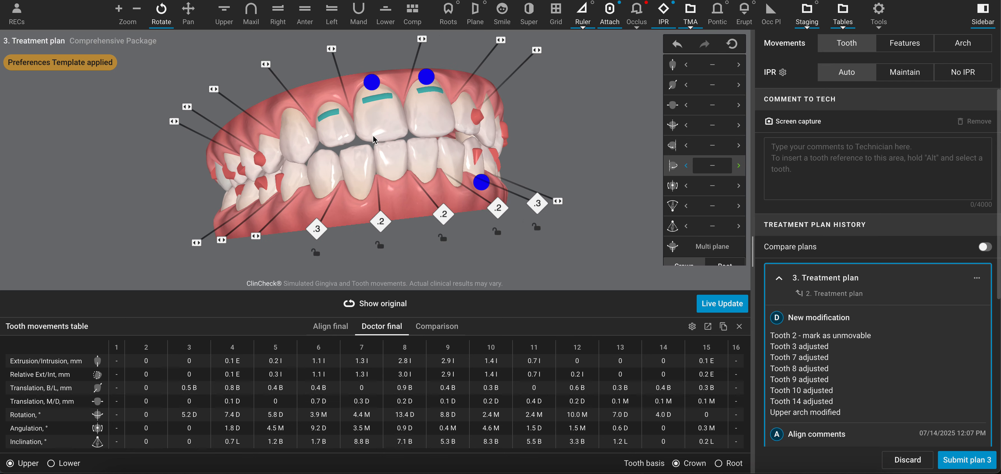
Set the IPR between teeth 26 and 27 to 0.2 mm and between teeth 22 and 23 to 0.4 mm
drag(440, 130, 420, 167)
mouse_move(404, 233)
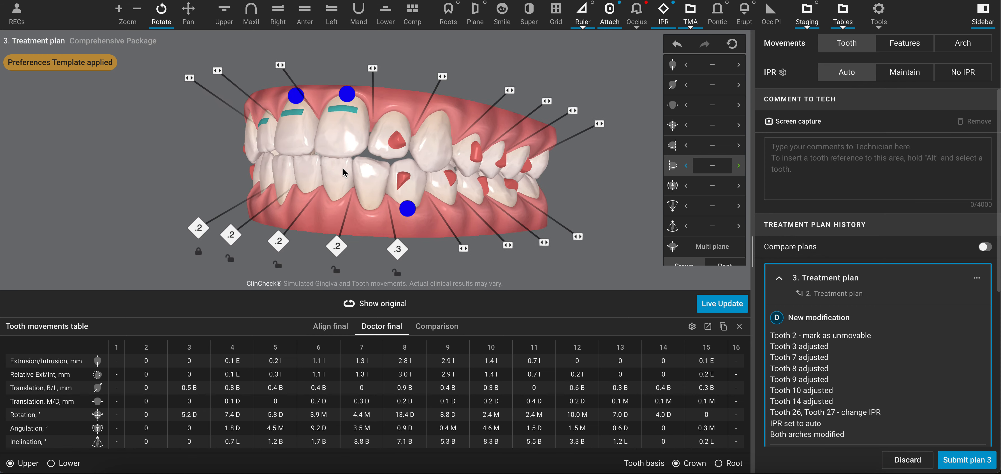
mouse_move(400, 256)
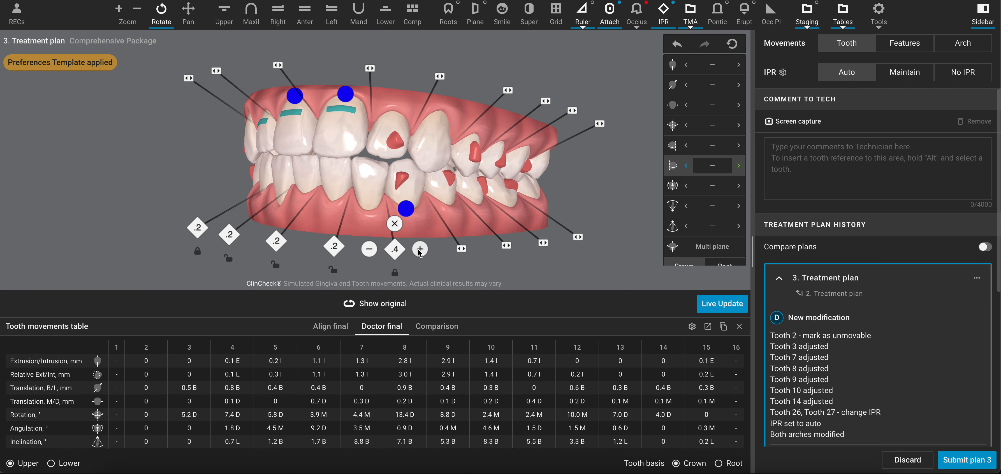
Set the IPR between teeth 26 and 27 to 0.4 mm
drag(406, 233, 358, 183)
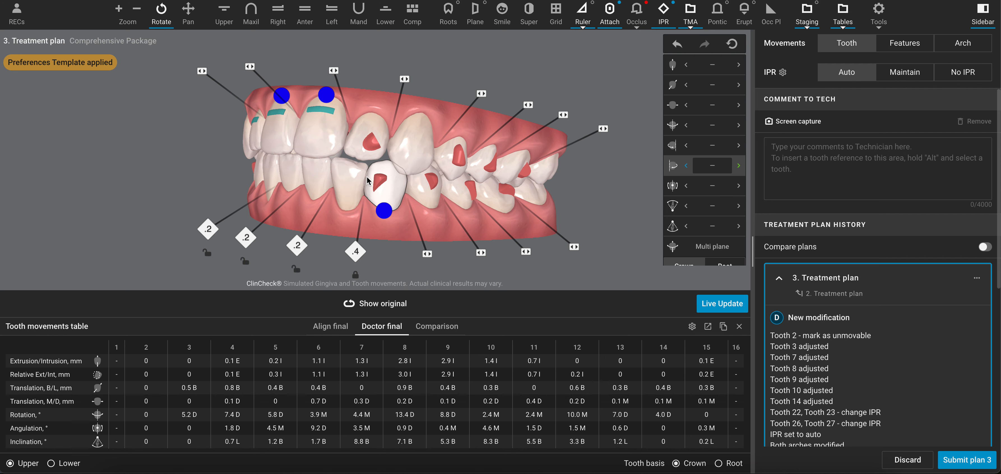
drag(361, 215, 389, 229)
mouse_move(389, 230)
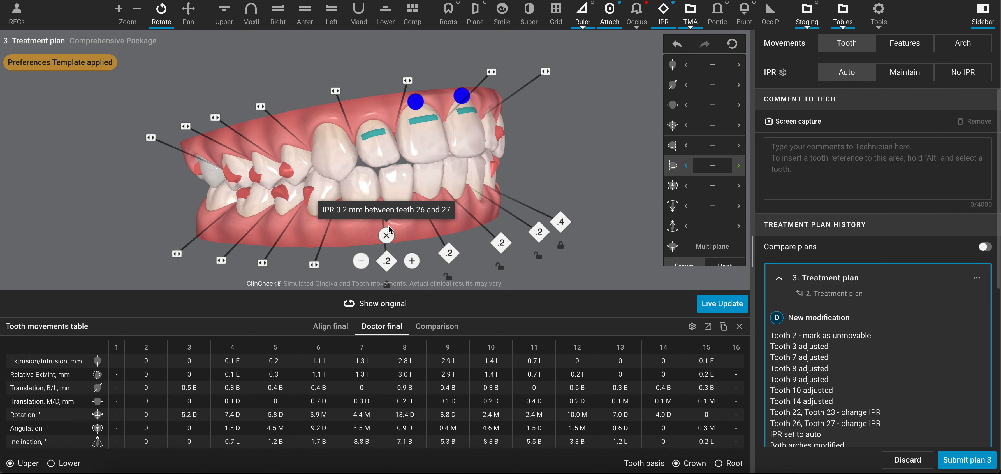
click(413, 263)
mouse_move(411, 207)
mouse_down()
mouse_move(354, 198)
mouse_move(378, 197)
mouse_move(363, 203)
mouse_move(365, 193)
mouse_up()
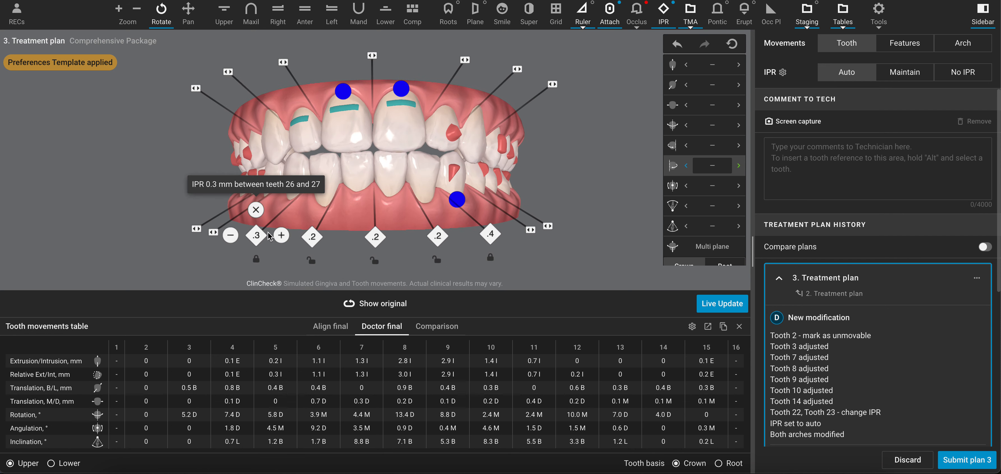
click(281, 236)
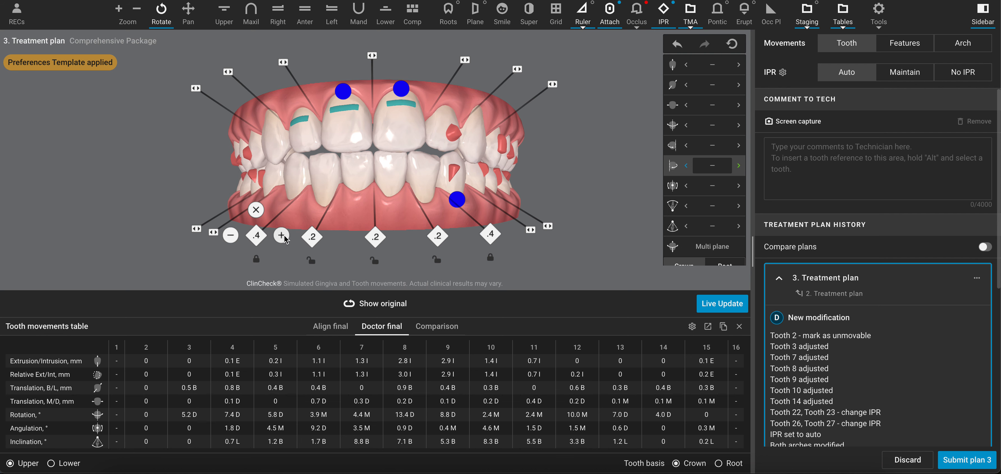
Remove the IPR between teeth 25 and 26 and between teeth 23 and 24, and check the bite
drag(365, 186, 393, 192)
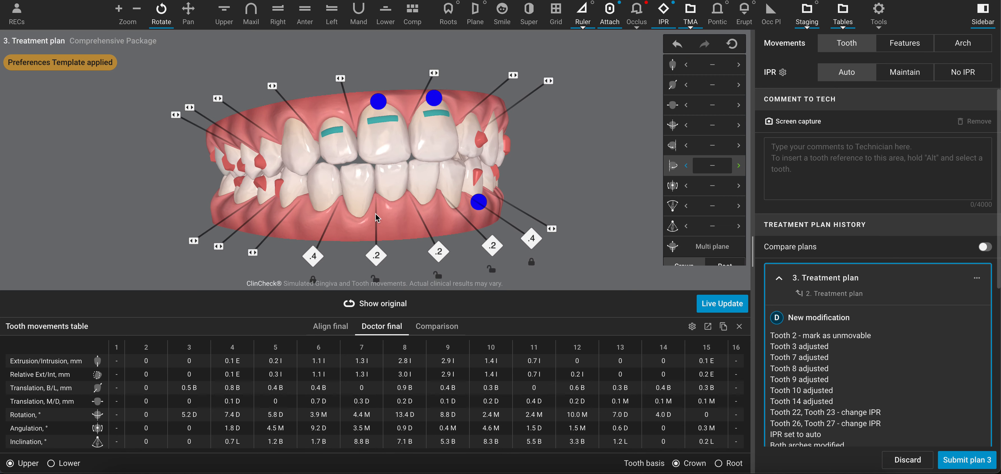
click(416, 197)
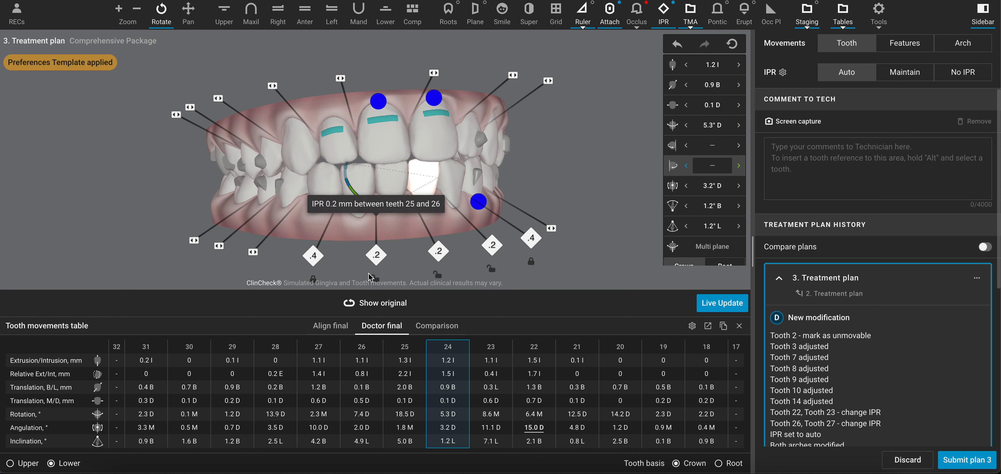
click(378, 237)
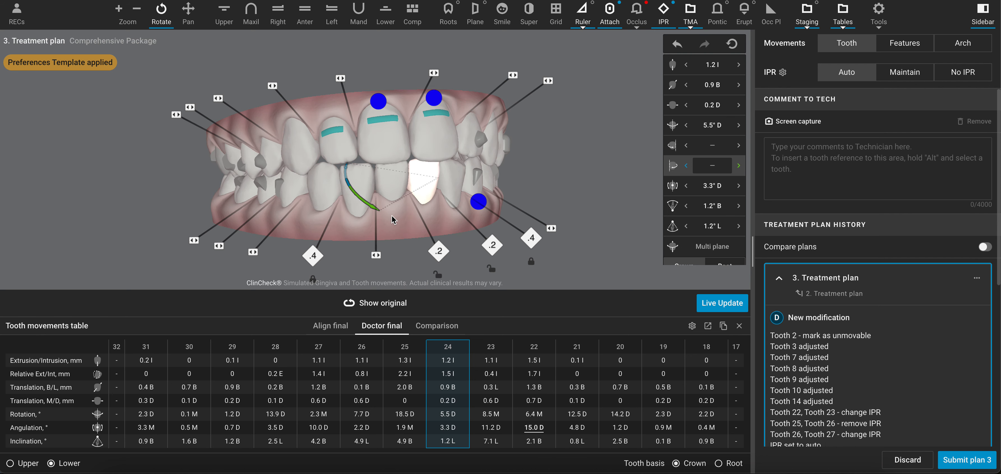
mouse_move(394, 220)
mouse_down()
mouse_move(364, 217)
mouse_move(371, 233)
mouse_move(404, 179)
mouse_move(405, 221)
mouse_up()
click(384, 230)
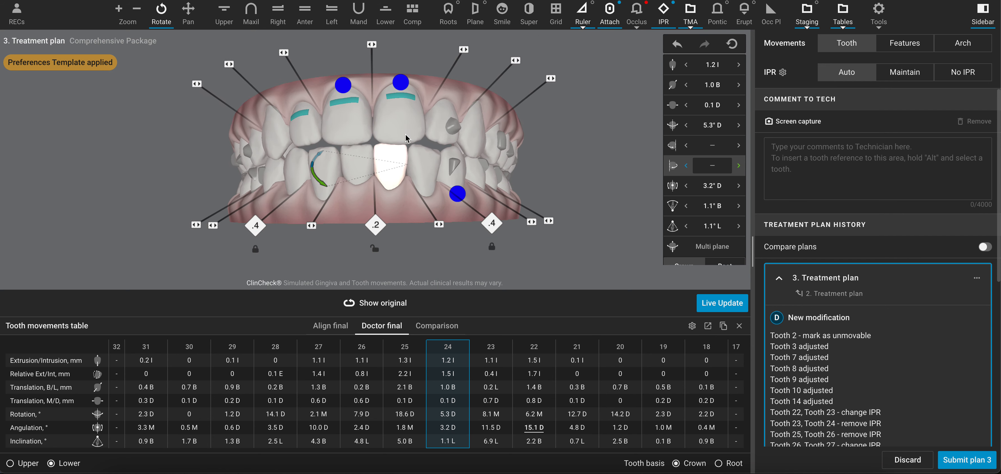
drag(406, 138, 360, 216)
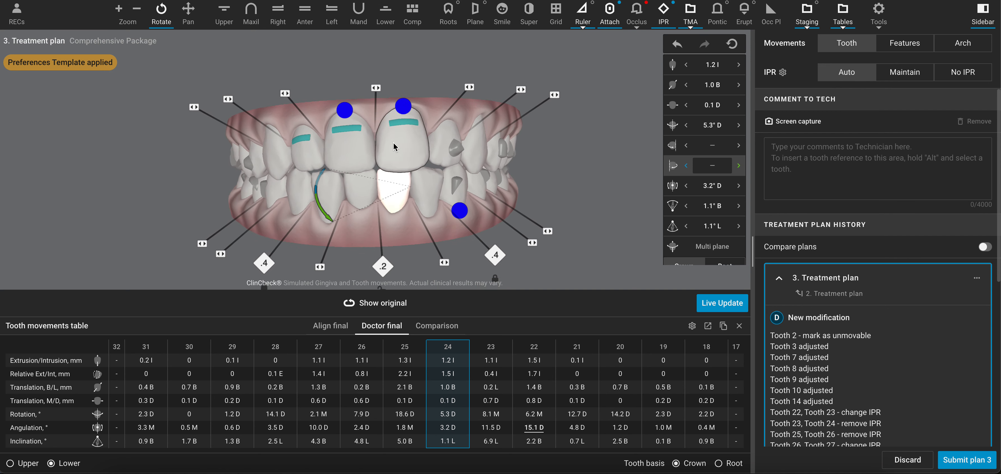
drag(393, 142, 310, 145)
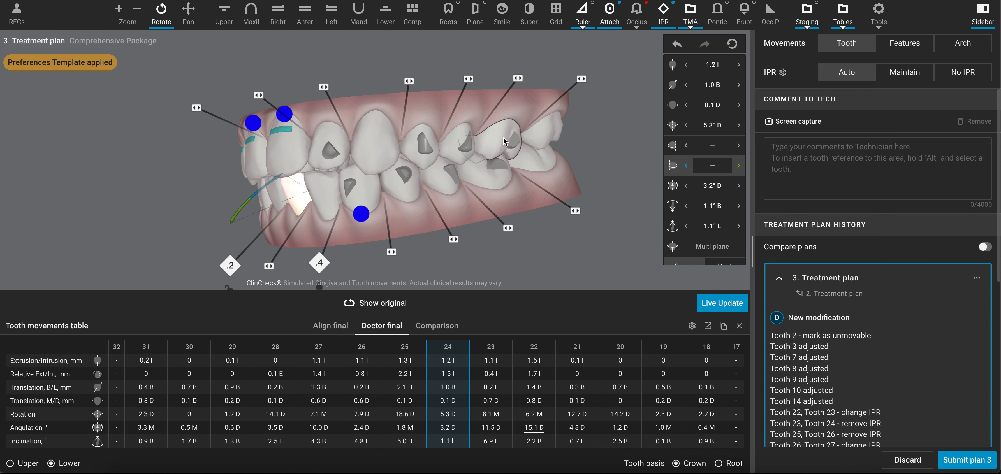
drag(499, 113, 583, 117)
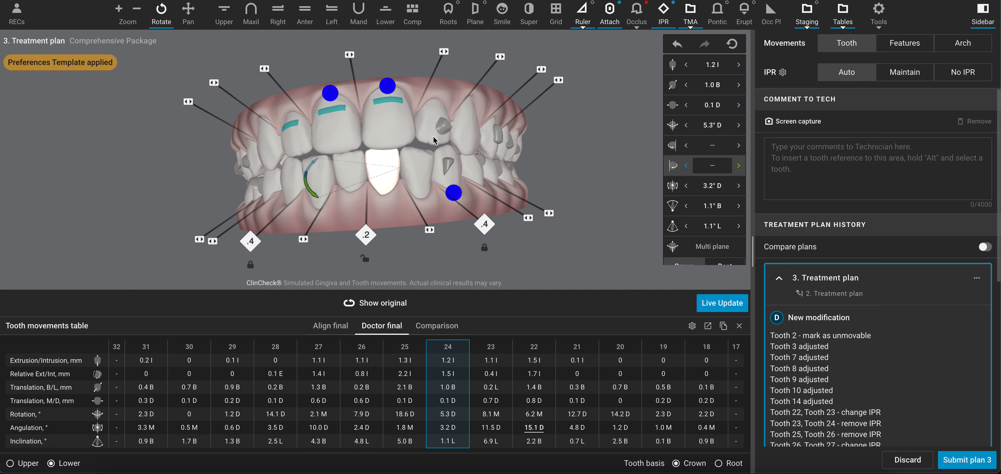
Remove the IPR between teeth 24 and 25 and compare the lower anterior contacts with the original plan
drag(345, 157, 361, 153)
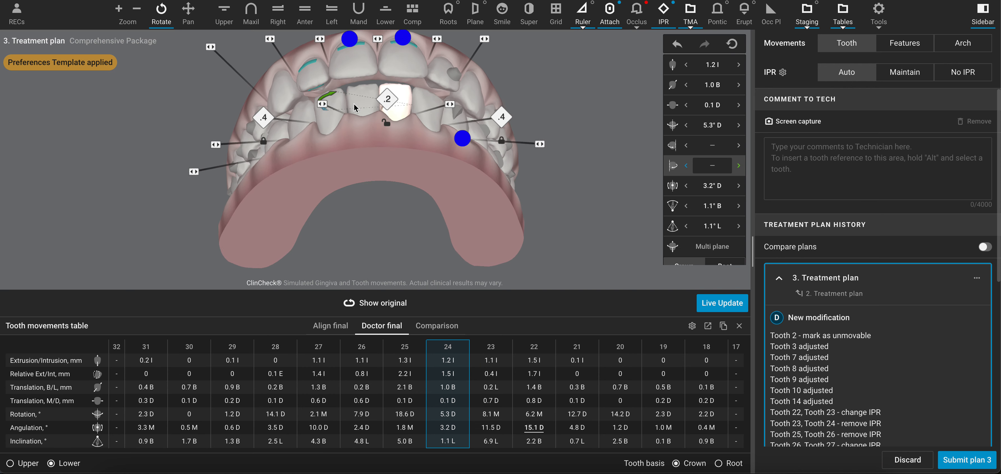
click(377, 308)
mouse_move(397, 175)
mouse_down()
mouse_move(397, 233)
mouse_move(406, 193)
mouse_move(436, 212)
mouse_move(370, 210)
mouse_move(390, 214)
mouse_move(390, 113)
mouse_up()
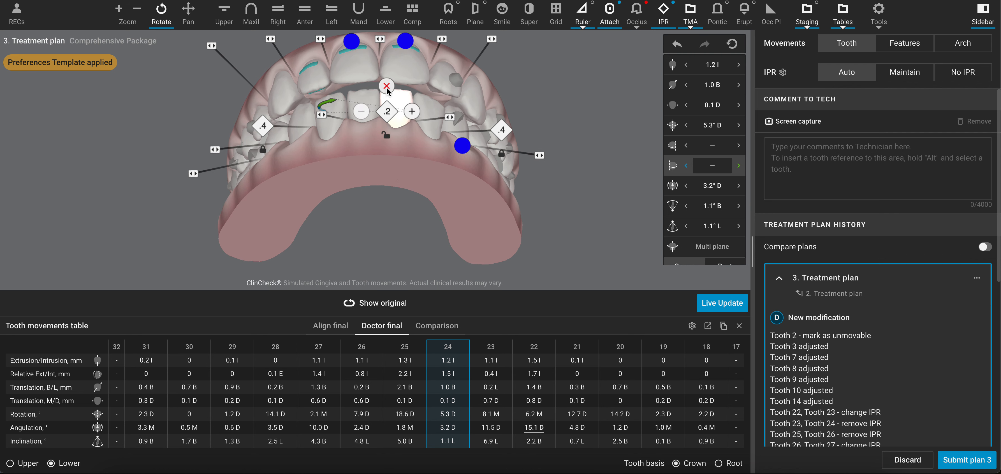
click(386, 87)
drag(381, 149, 370, 184)
click(366, 302)
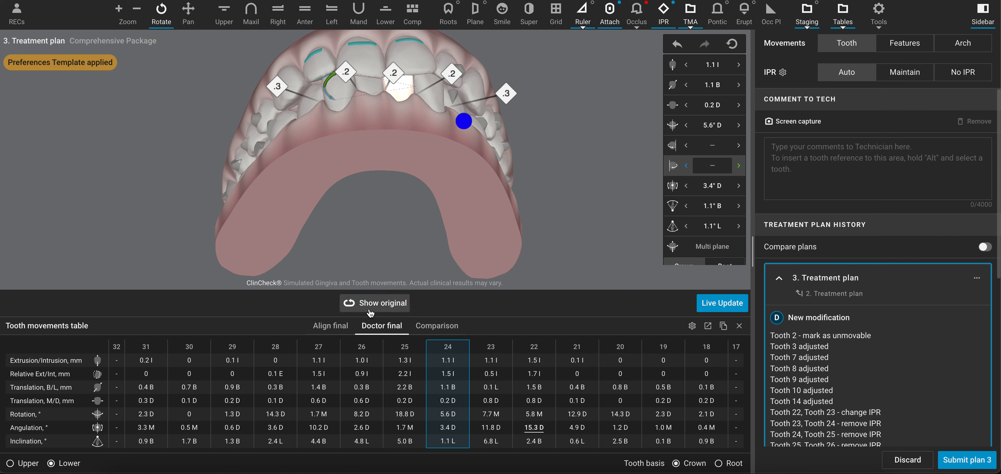
Remove the IPR between teeth 26 and 27 and between teeth 22 and 23
mouse_move(380, 159)
mouse_down()
mouse_move(381, 186)
mouse_move(421, 206)
mouse_up()
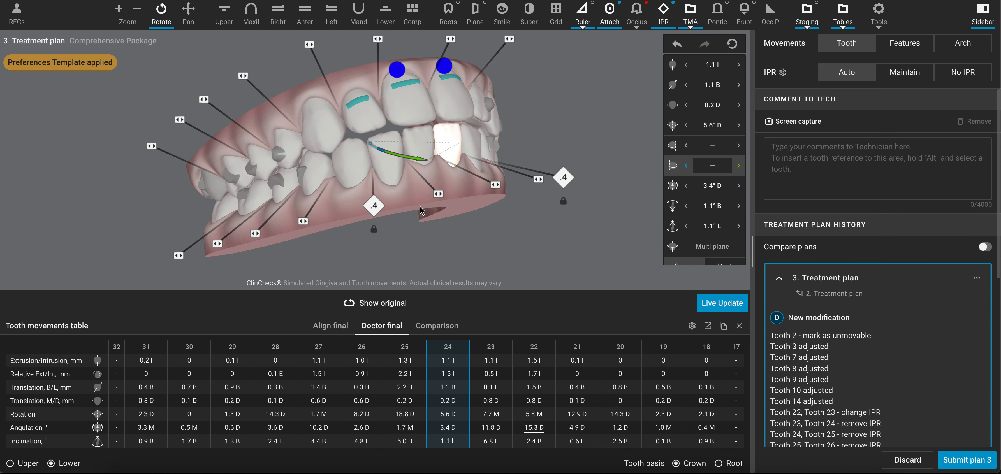
click(376, 178)
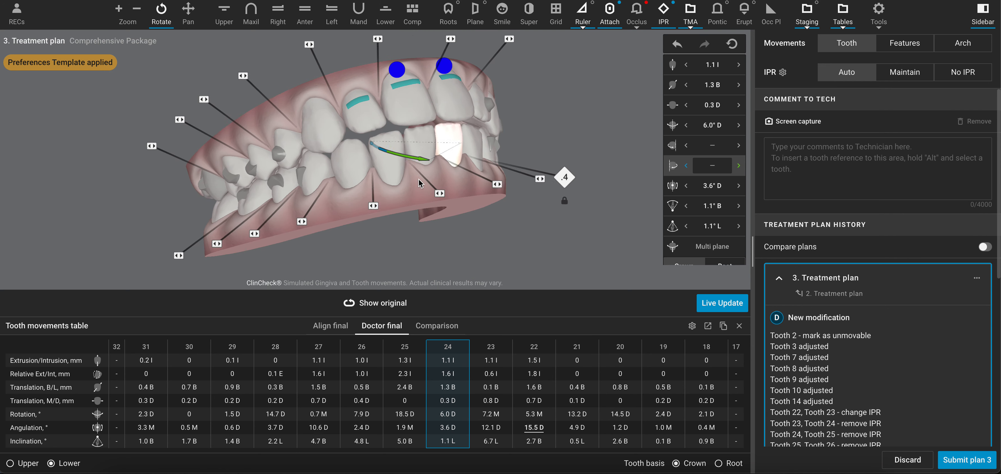
mouse_move(443, 162)
mouse_down()
mouse_move(379, 167)
mouse_move(416, 181)
mouse_move(348, 178)
mouse_up()
click(417, 179)
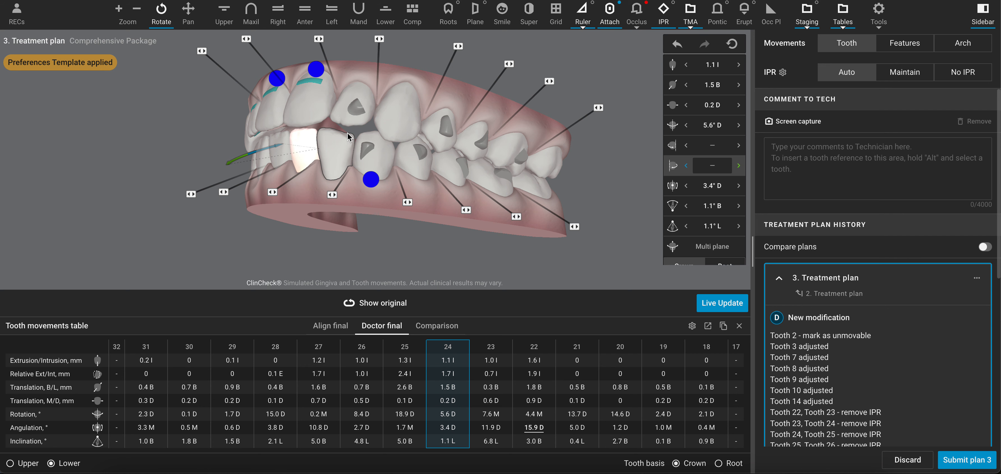
Examine the bite from the front and both sides, checking the incisor contacts against the original plan
drag(347, 132, 405, 150)
drag(372, 197, 398, 192)
mouse_move(371, 108)
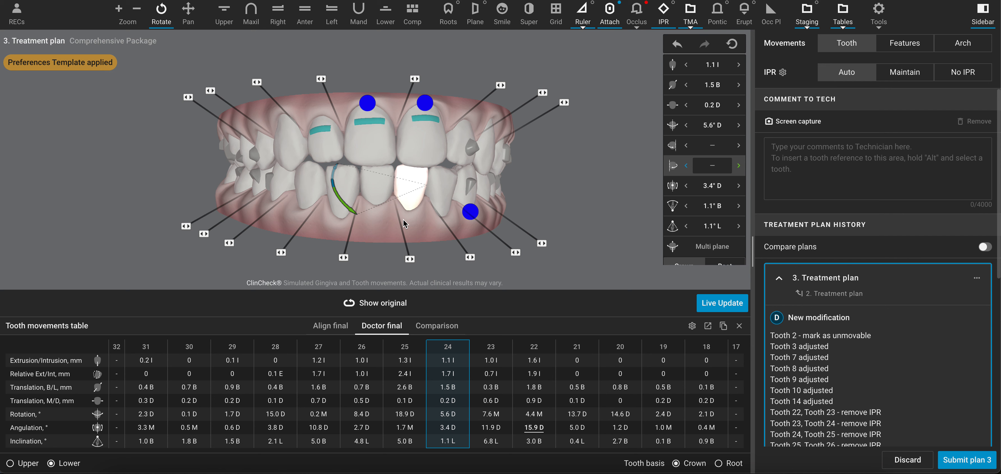
drag(397, 220, 388, 223)
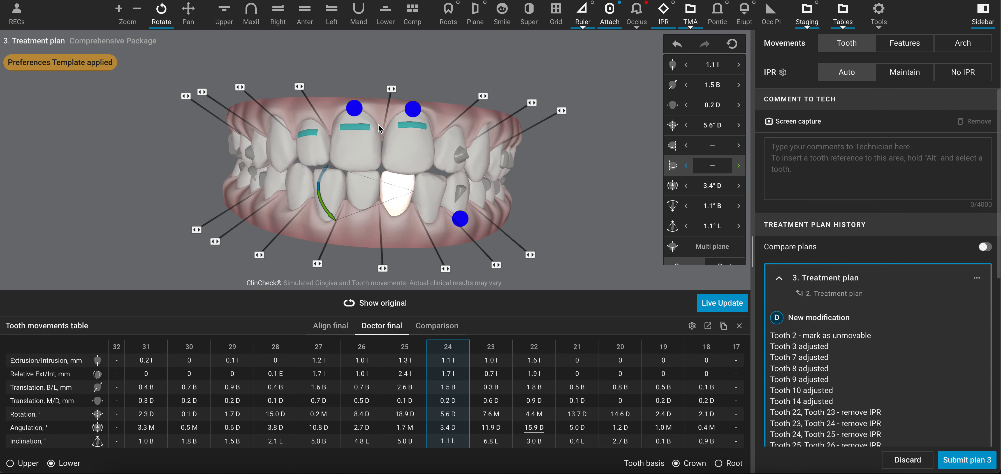
drag(378, 121, 338, 123)
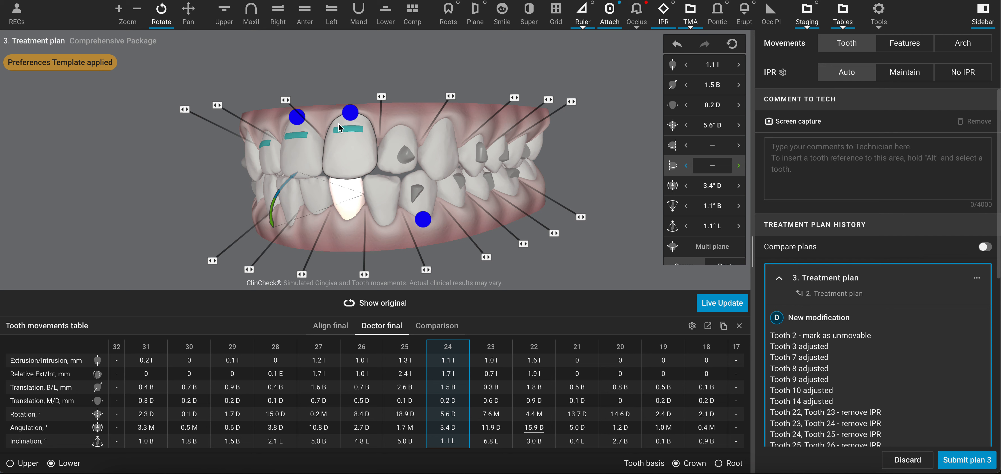
drag(336, 117, 376, 116)
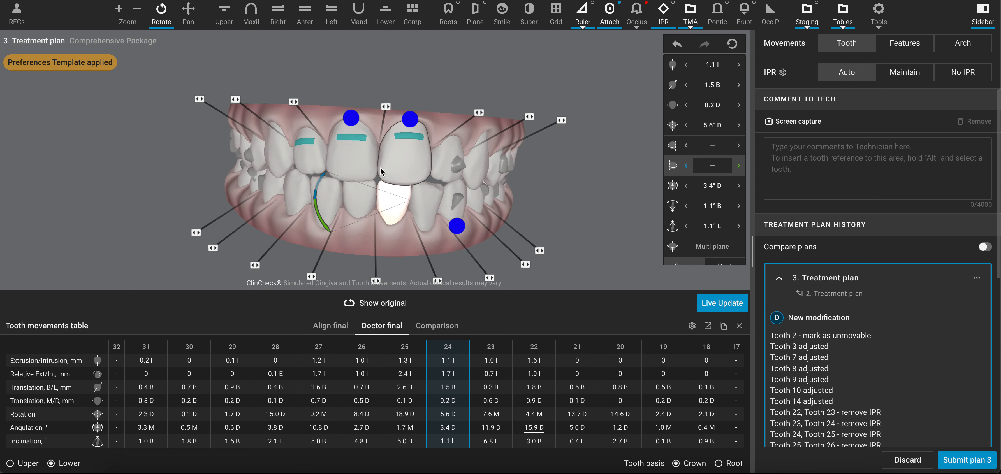
drag(380, 168, 507, 161)
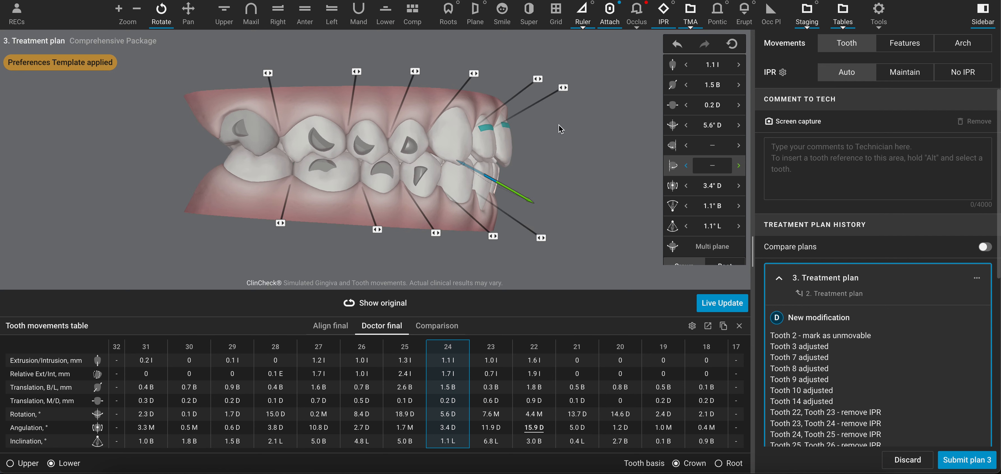
drag(539, 130, 488, 129)
click(374, 304)
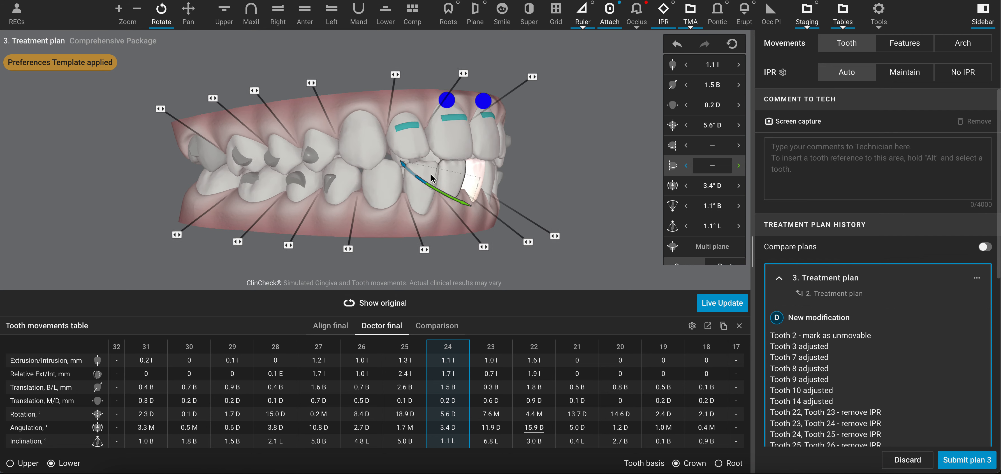
drag(431, 174, 365, 180)
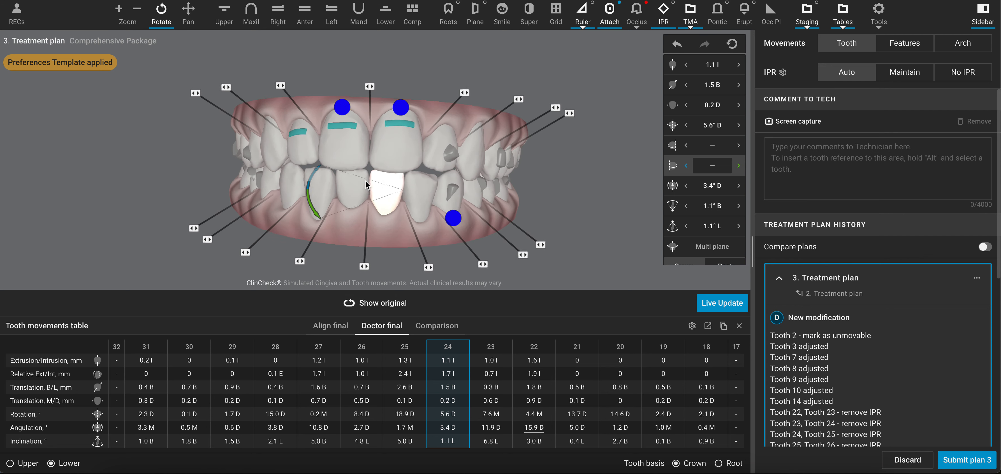
Isolate the lower arch and intrude its four incisors together, to 1.6 mm on teeth 26 and 23, 1.9 mm on 25 and 1.7 mm on 24
click(389, 27)
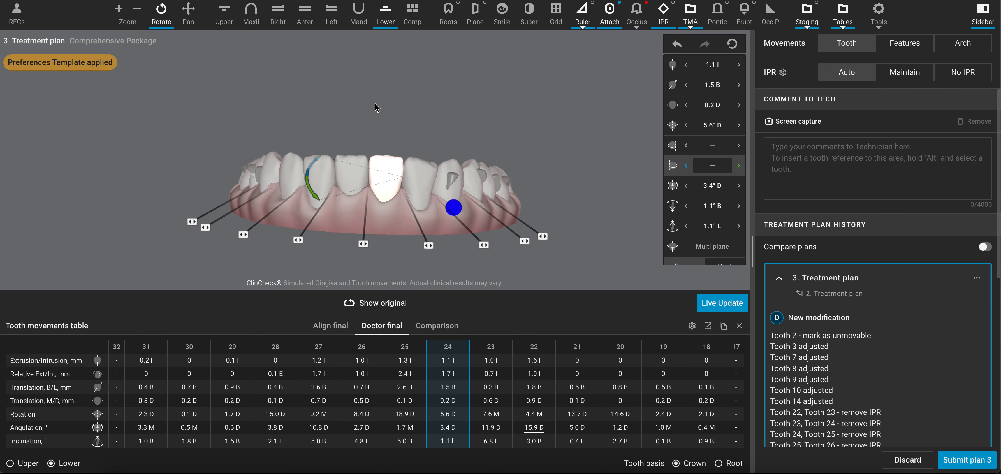
click(320, 167)
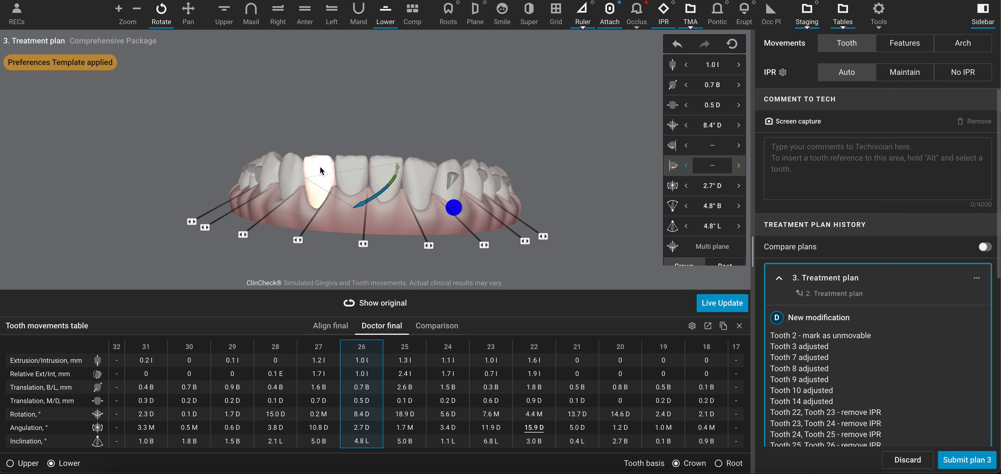
shift+click(420, 176)
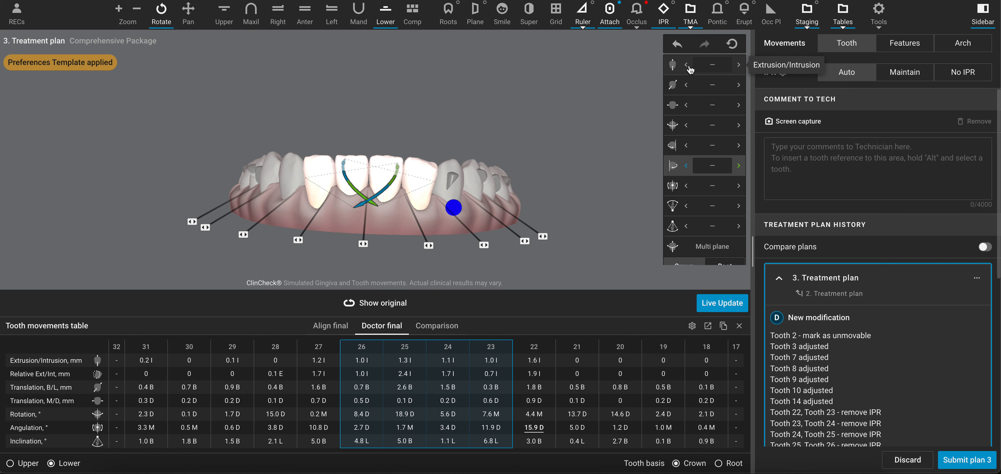
click(743, 68)
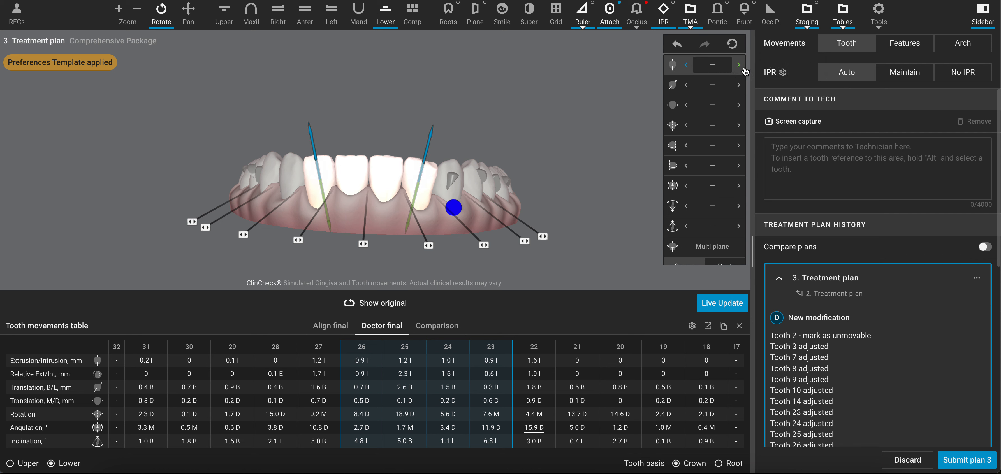
click(743, 69)
click(743, 68)
click(743, 69)
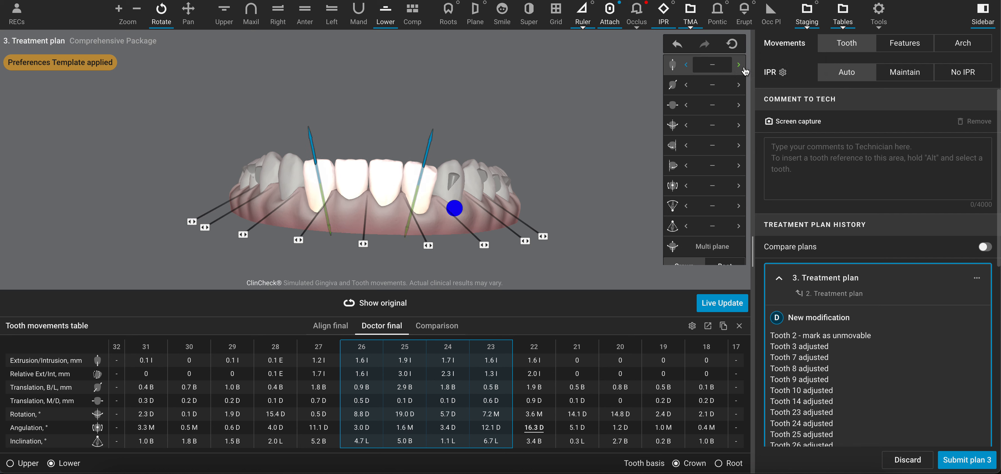
click(435, 81)
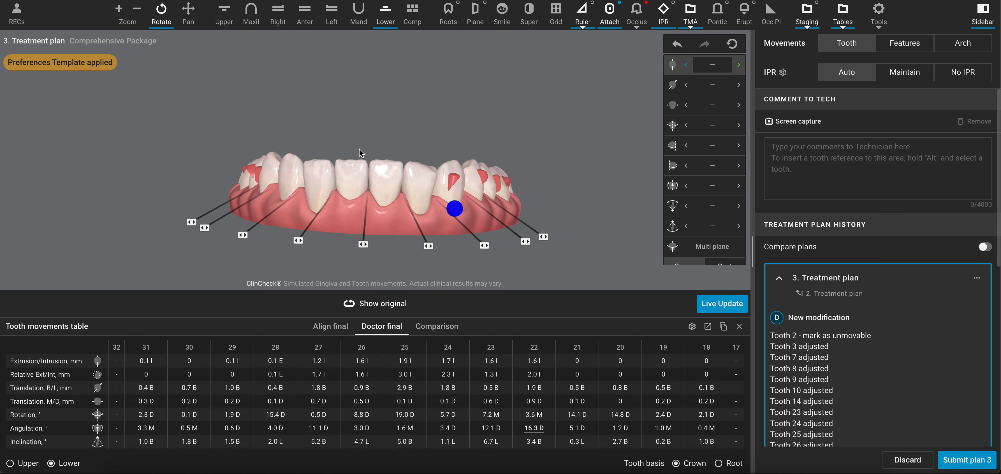
Intrude the lower central incisors further, to 2.1 mm on tooth 25 and 1.9 mm on tooth 24
click(352, 169)
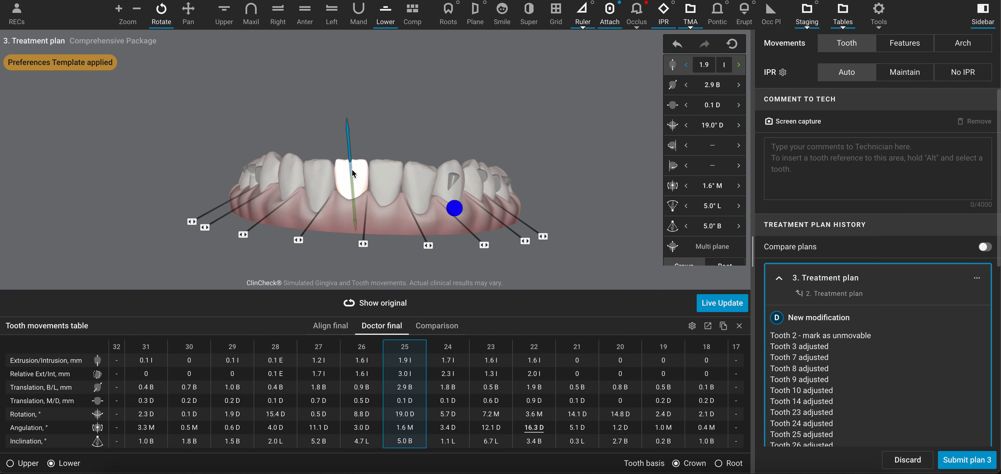
ctrl+click(376, 182)
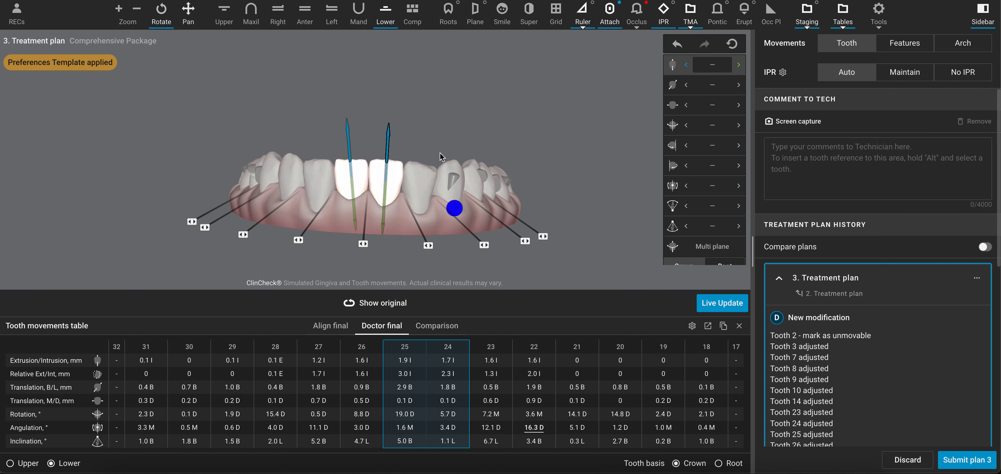
click(739, 65)
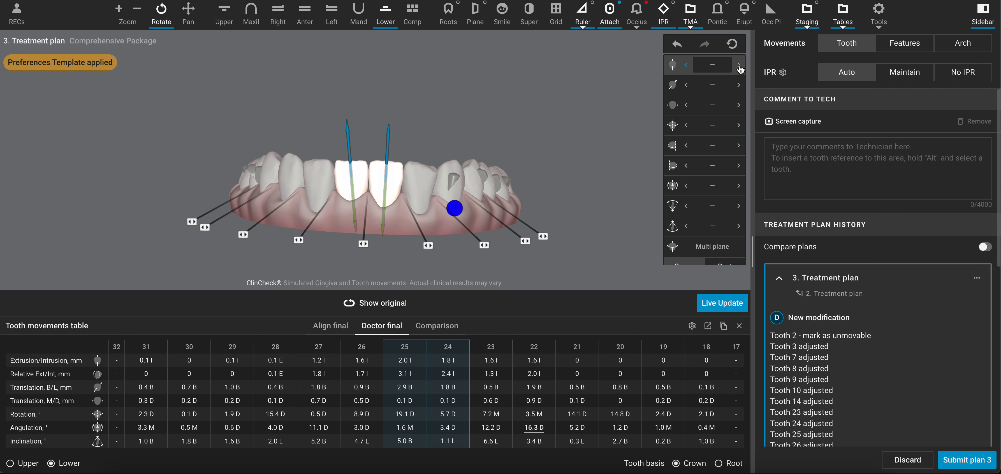
click(529, 70)
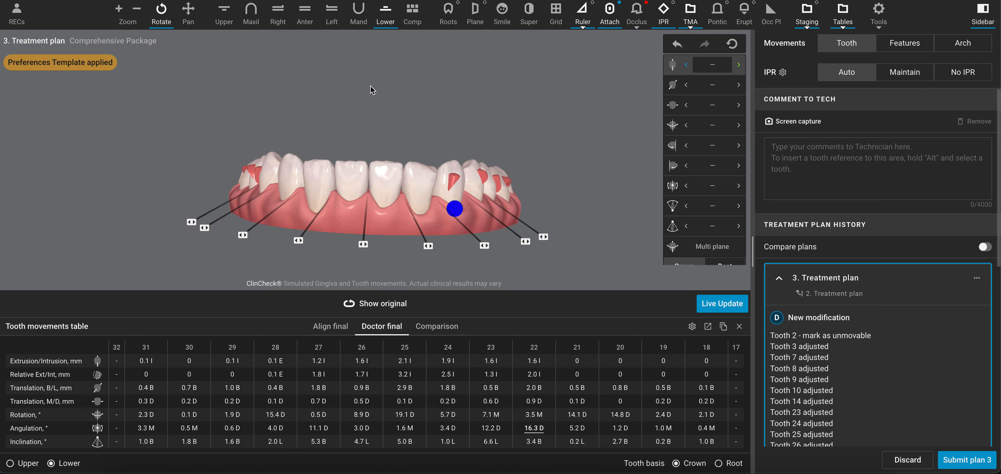
Examine the lower arch from frontal and occlusal angles, comparing the incisor leveling and alignment with the original plan
drag(371, 86, 370, 83)
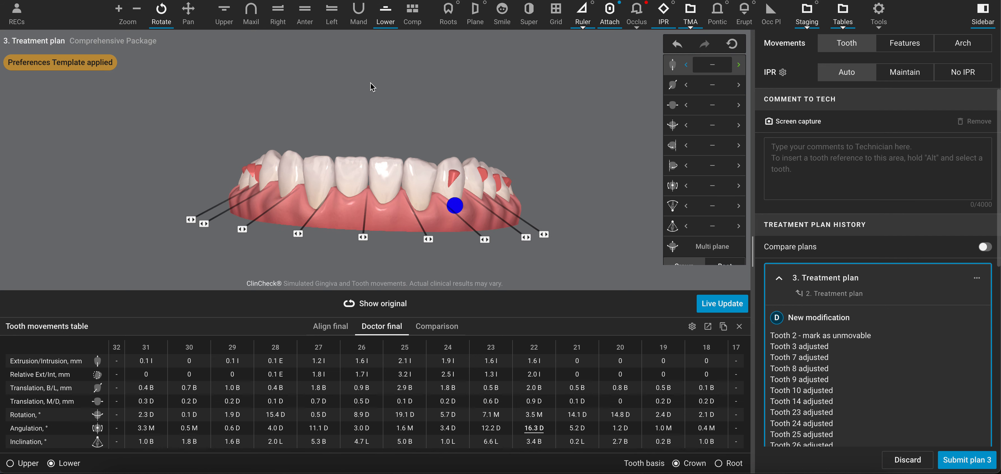
drag(370, 127, 358, 207)
right_drag(358, 190, 367, 125)
drag(367, 126, 386, 133)
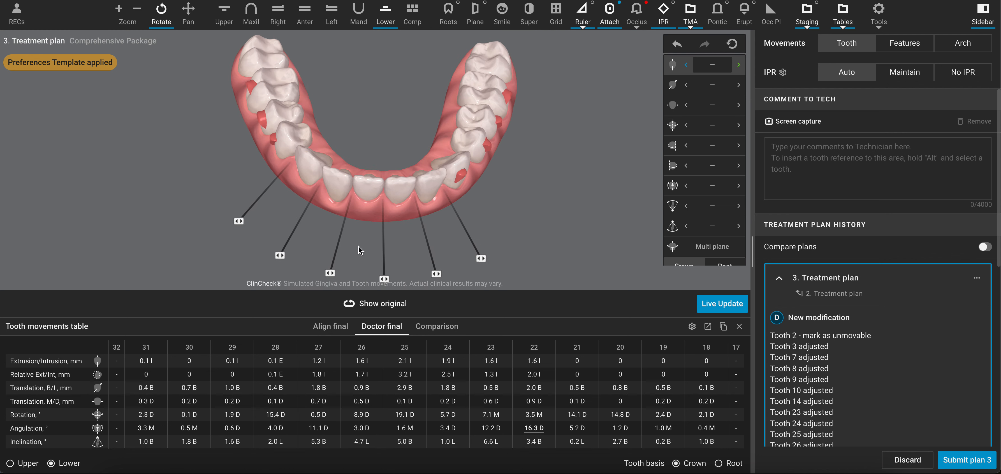
click(369, 312)
click(366, 305)
click(362, 302)
drag(371, 239, 382, 182)
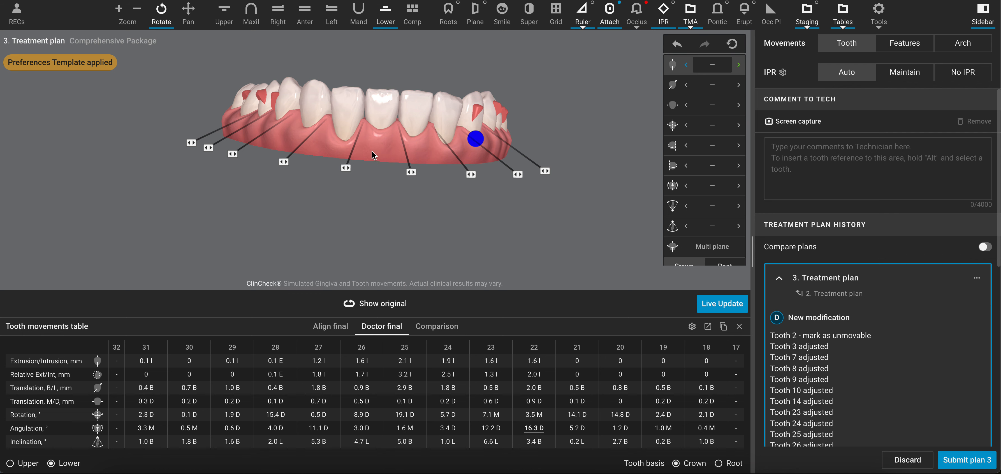
drag(376, 139, 374, 159)
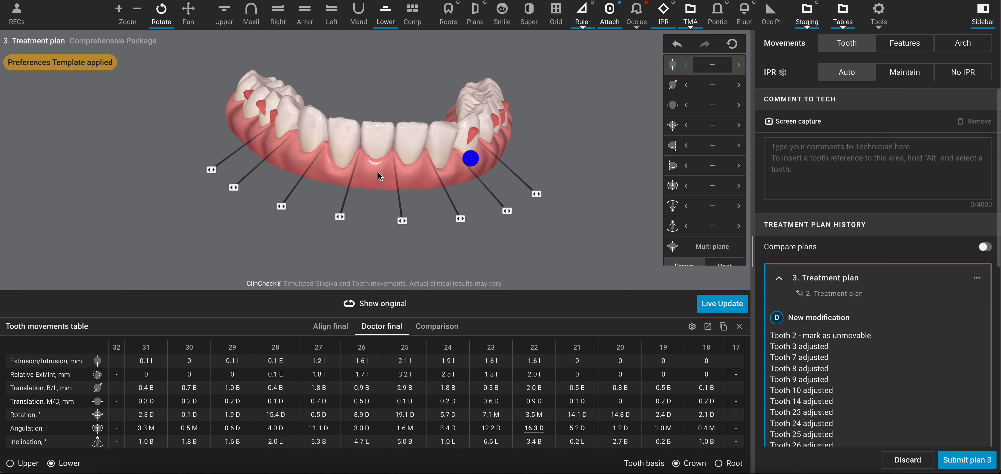
mouse_move(378, 172)
mouse_down()
mouse_move(377, 242)
mouse_move(375, 156)
mouse_up()
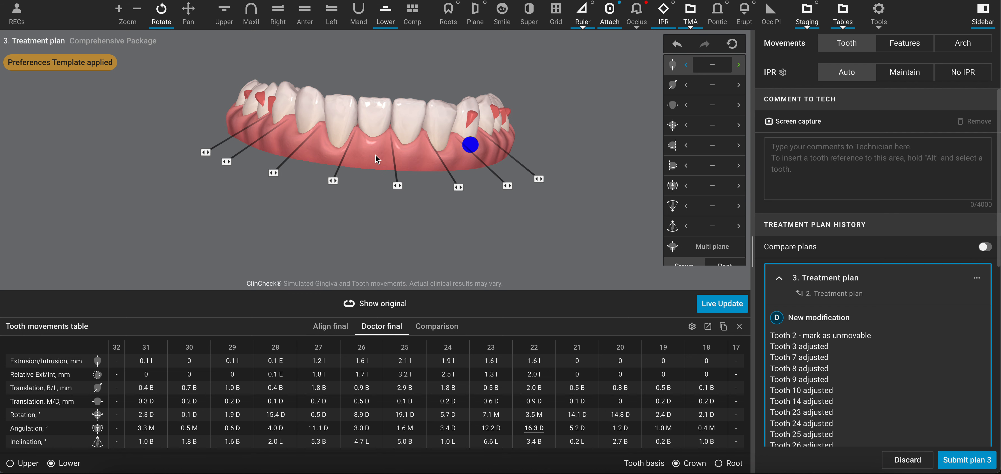
mouse_move(375, 156)
mouse_down()
mouse_move(376, 201)
mouse_move(379, 159)
mouse_up()
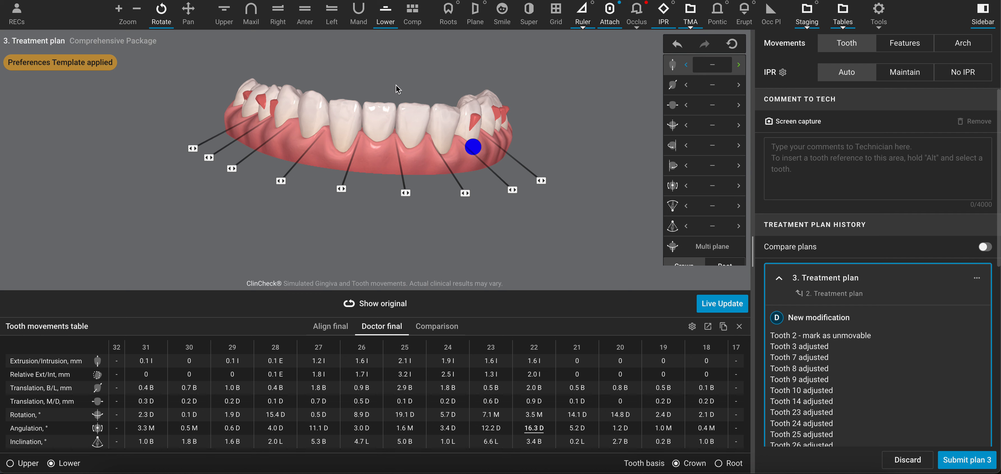
mouse_move(396, 85)
mouse_down()
mouse_move(391, 108)
mouse_move(390, 89)
mouse_up()
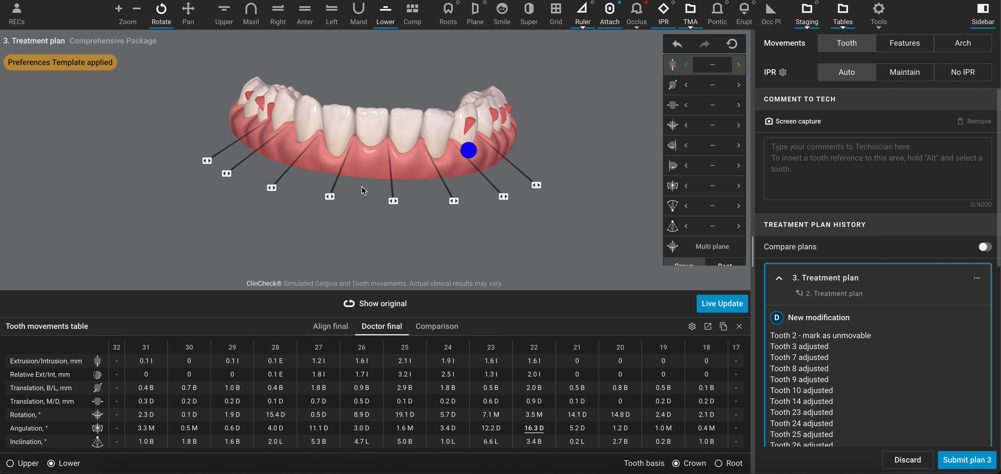
drag(362, 187, 366, 223)
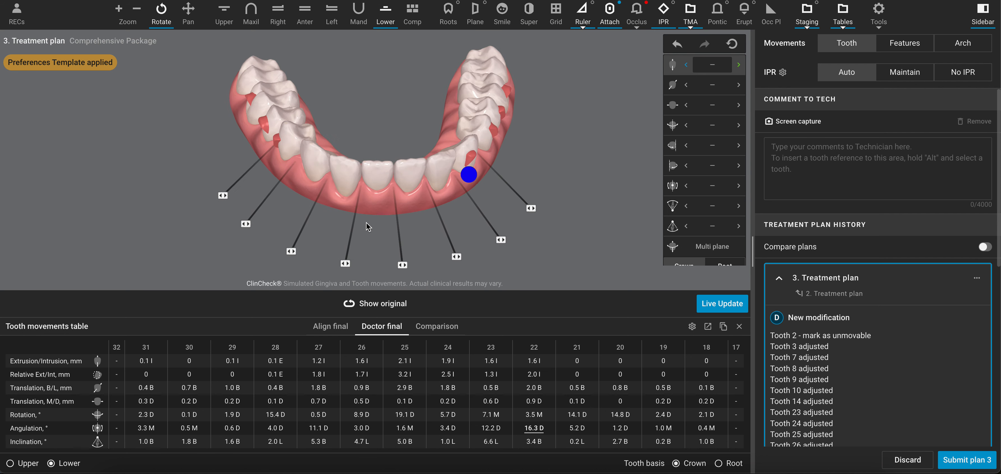
Tip the roots of teeth 25 and 24 buccally until their inclinations are 0° and 6.0° lingual, reversing a trial 1° buccal crown tip first
click(379, 168)
ctrl+click(409, 171)
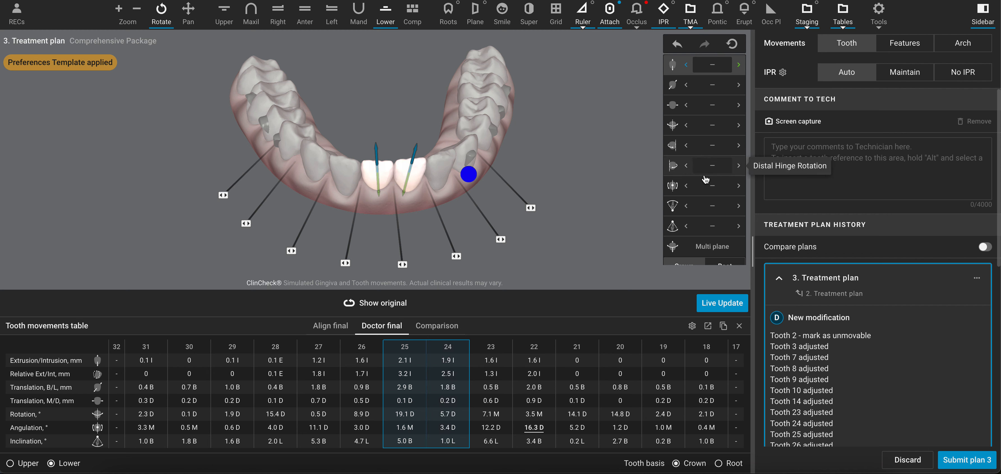
click(690, 228)
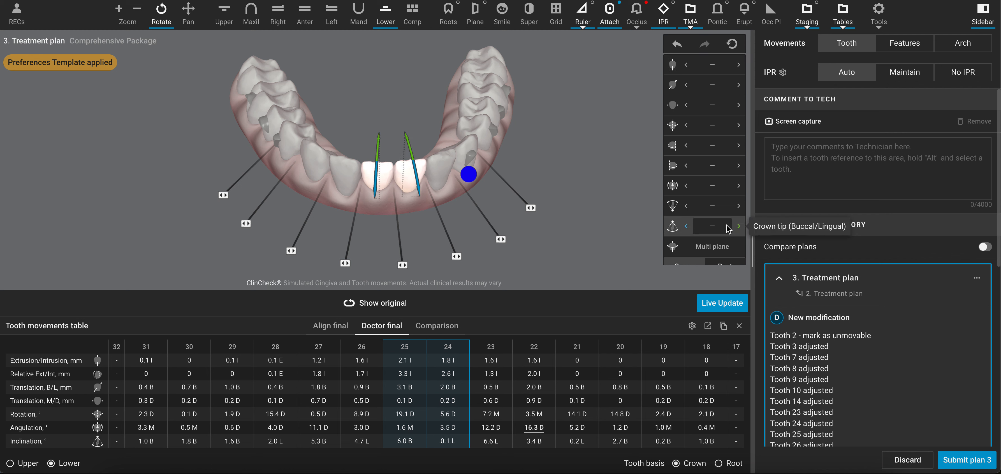
click(739, 227)
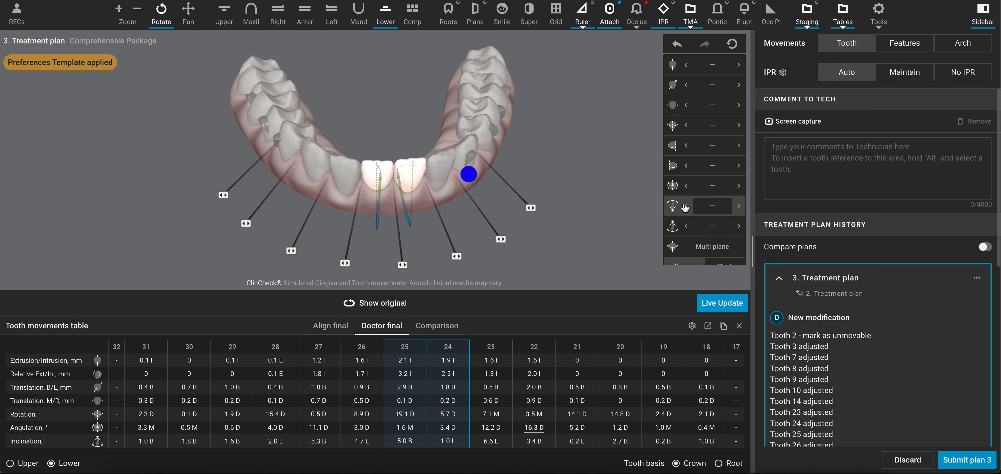
click(685, 206)
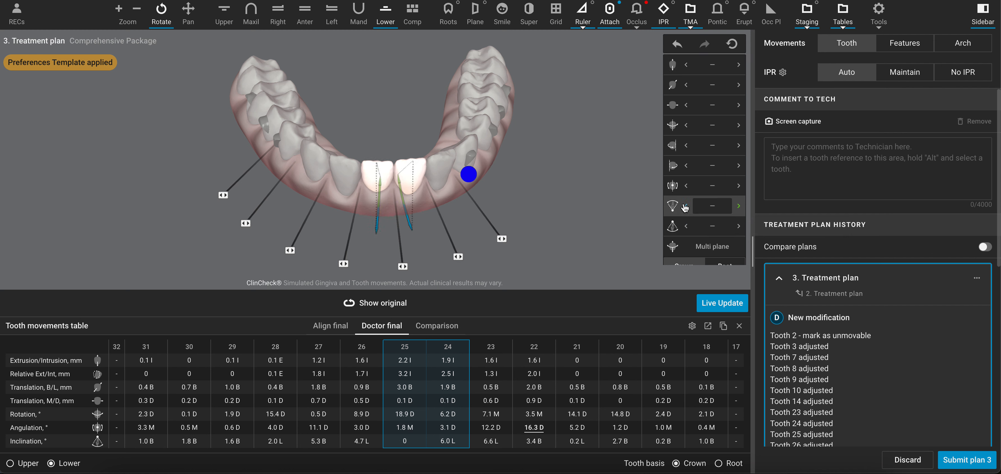
Tip the root of tooth 26 lingually until its inclination is 4.2° buccal, reversing a trial 1° buccal crown tip first
drag(411, 132, 399, 97)
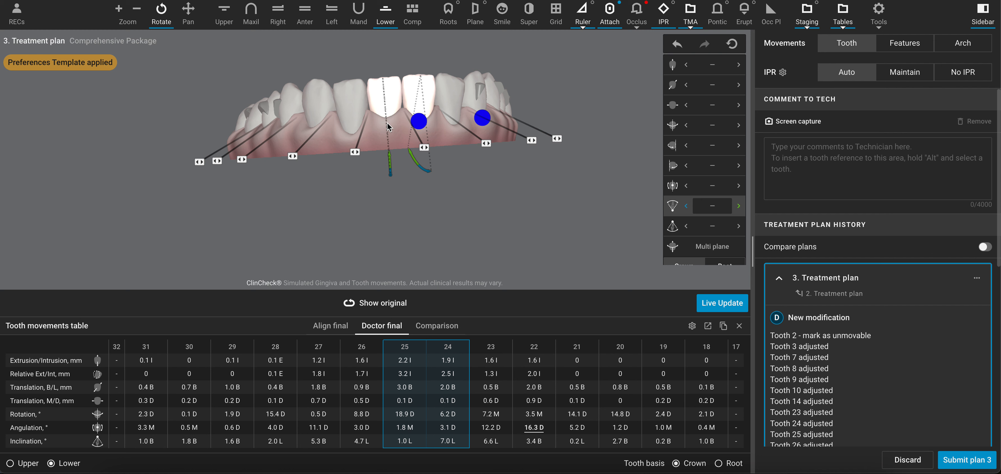
ctrl+click(355, 113)
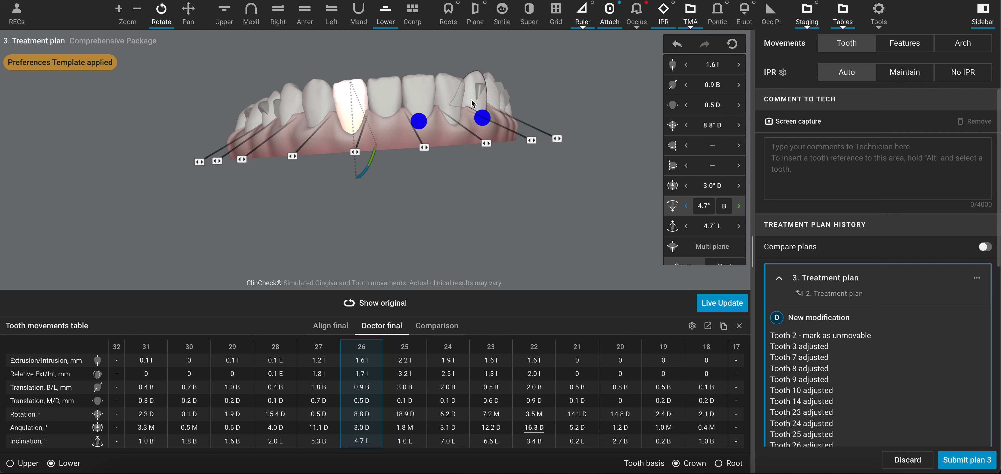
ctrl+click(452, 105)
click(390, 111)
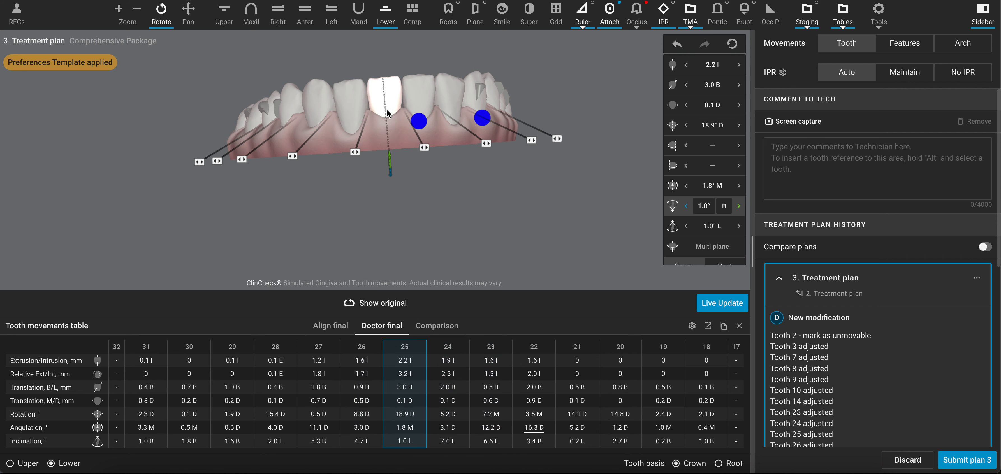
click(357, 121)
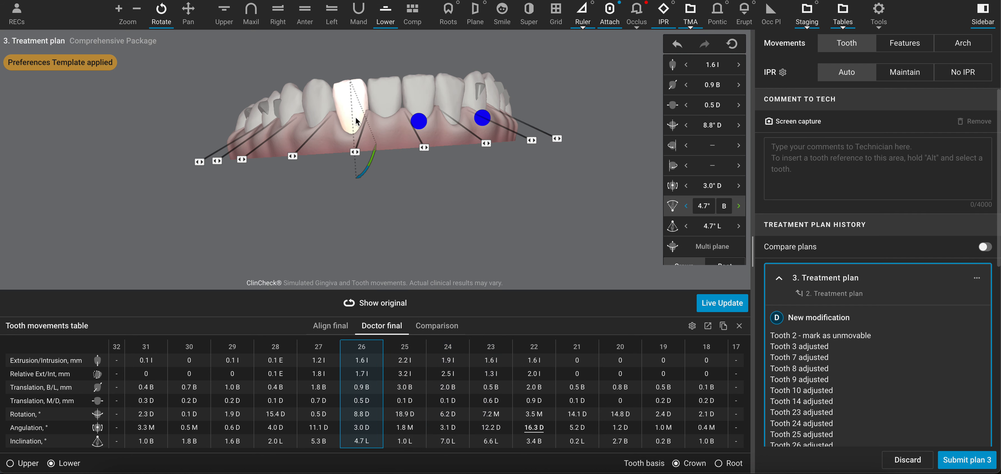
click(688, 227)
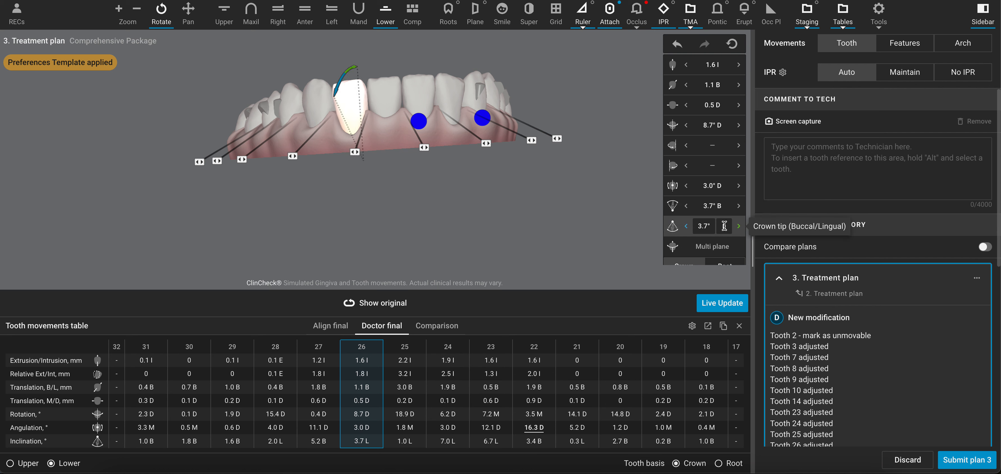
click(739, 229)
click(687, 208)
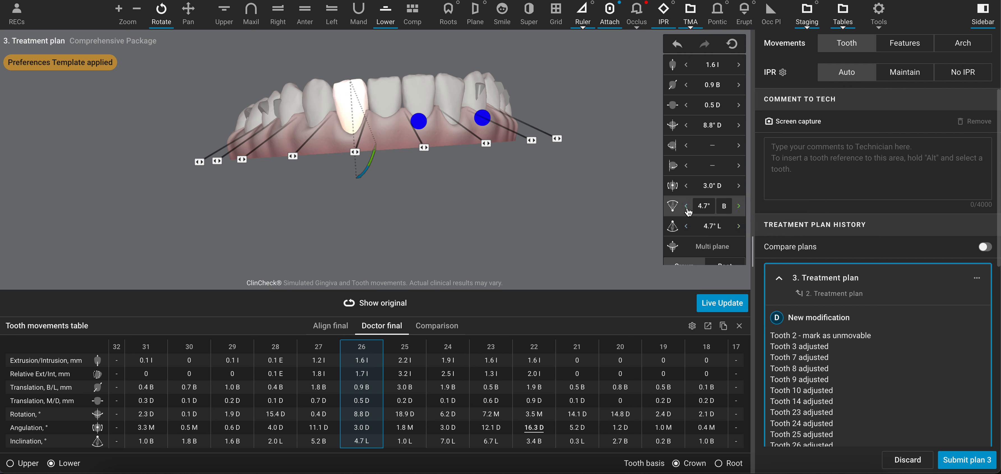
click(739, 208)
click(739, 206)
click(739, 206)
click(739, 206)
click(739, 206)
click(739, 207)
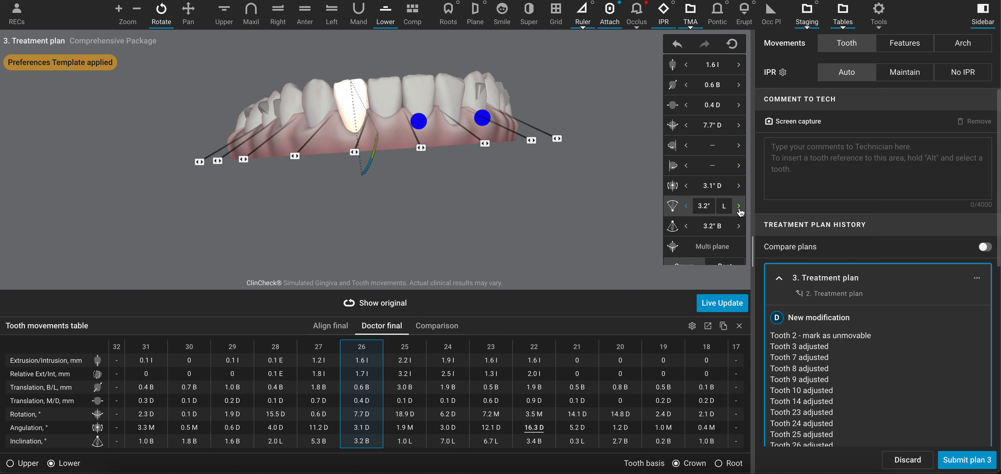
Tip the root of tooth 23 lingually until its inclination is 0.1° buccal
drag(459, 169, 371, 101)
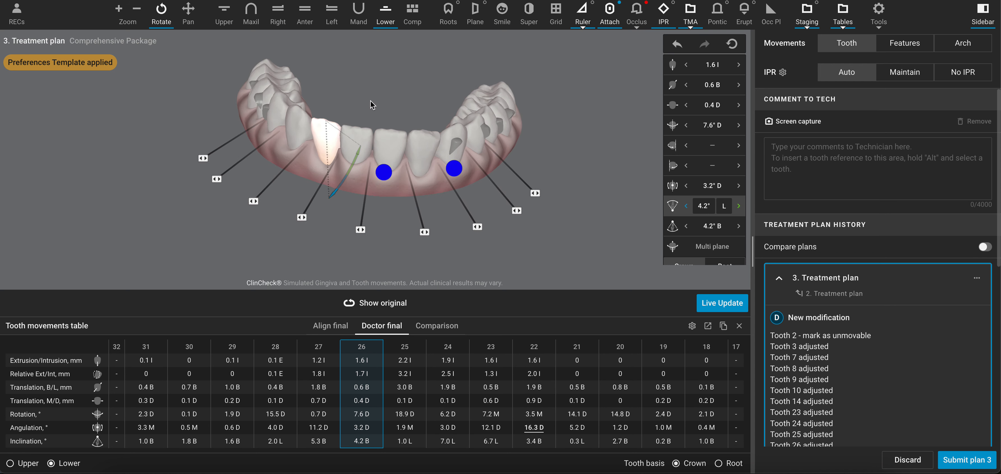
click(421, 152)
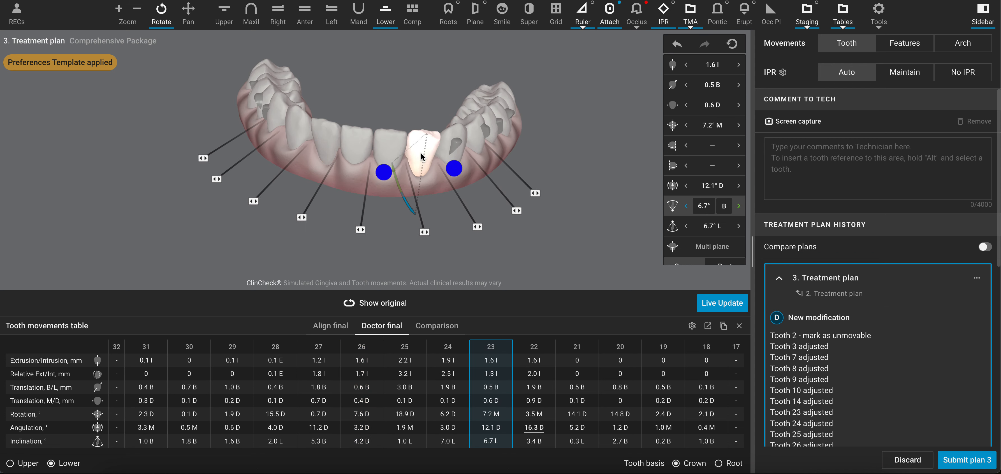
click(741, 208)
click(739, 207)
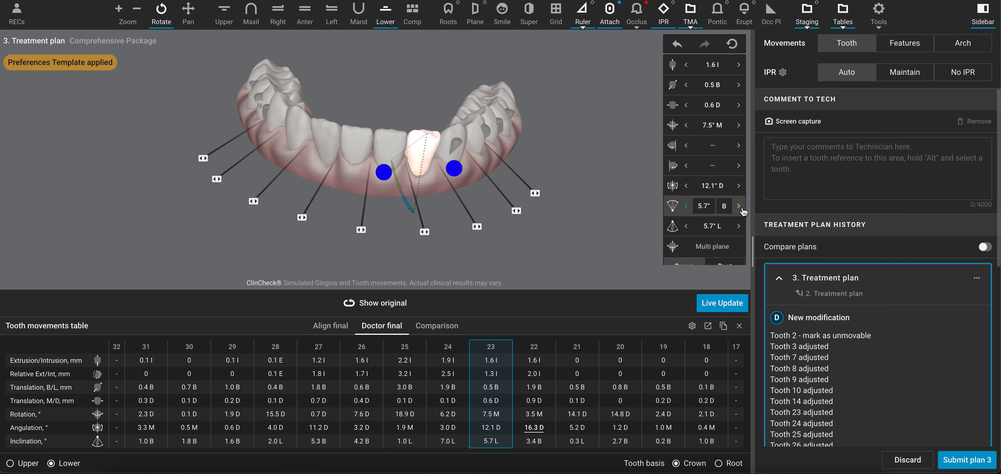
click(739, 207)
click(739, 206)
click(739, 206)
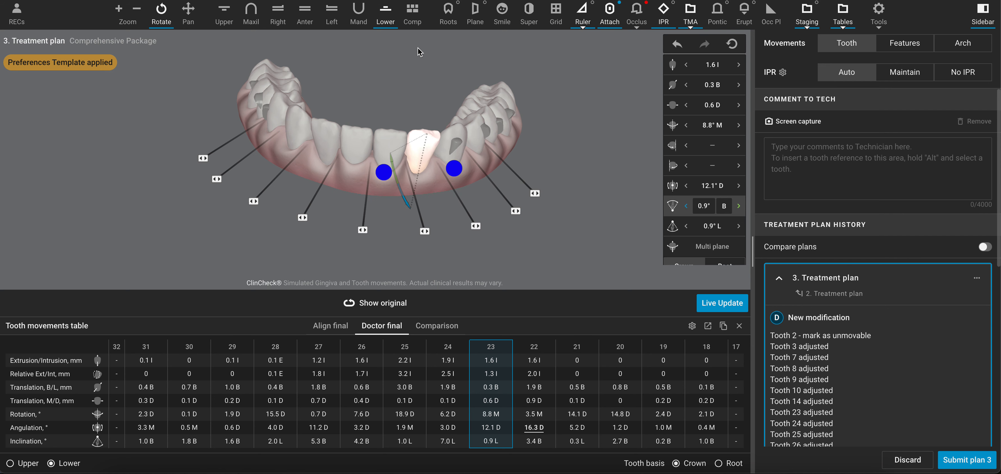
Examine the lower incisor alignment, then bring back both arches and compare the frontal bite with the original plan
drag(398, 74, 339, 68)
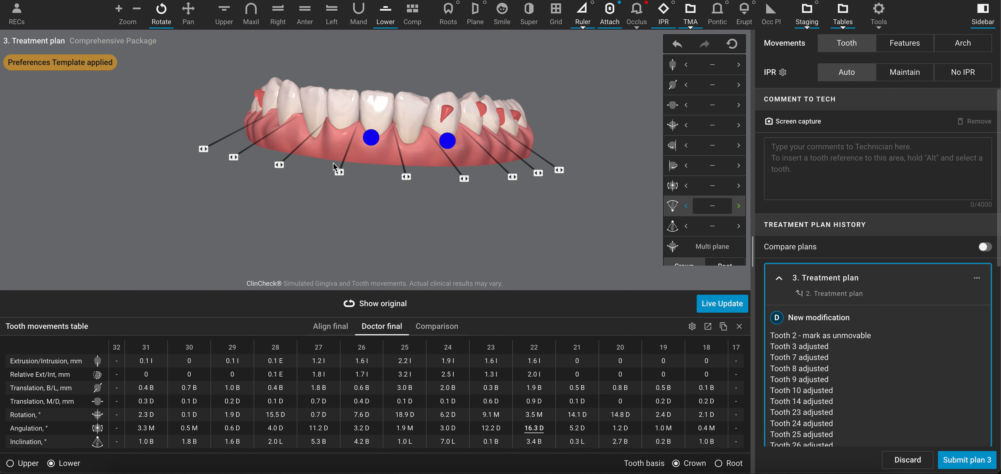
drag(439, 216, 462, 216)
drag(425, 169, 426, 186)
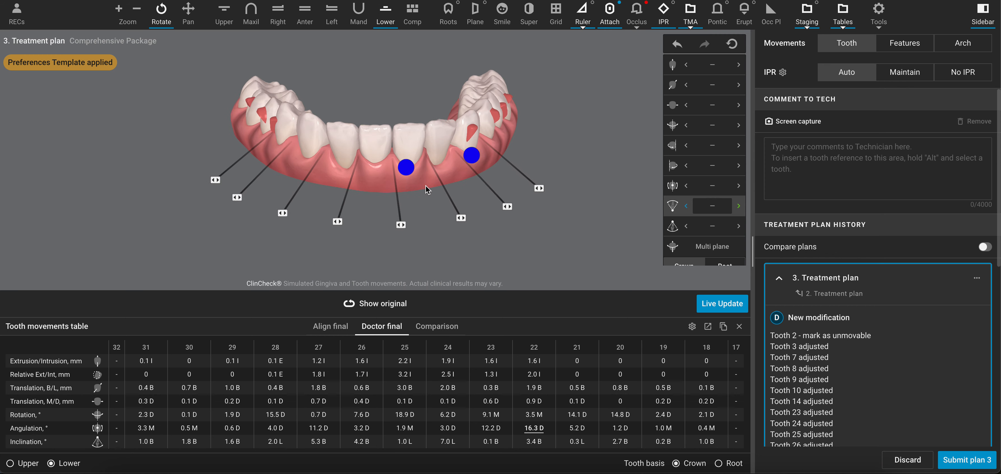
drag(382, 83, 357, 60)
click(304, 22)
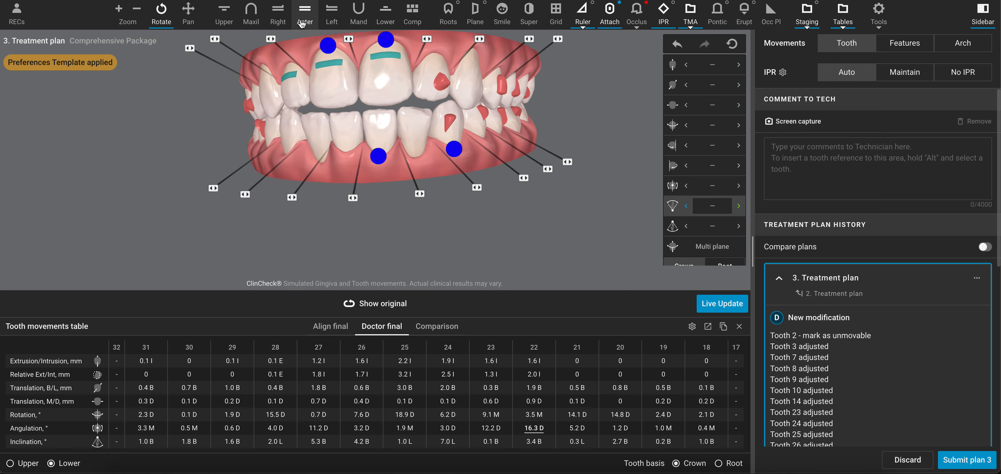
drag(391, 133, 413, 131)
click(377, 303)
click(376, 305)
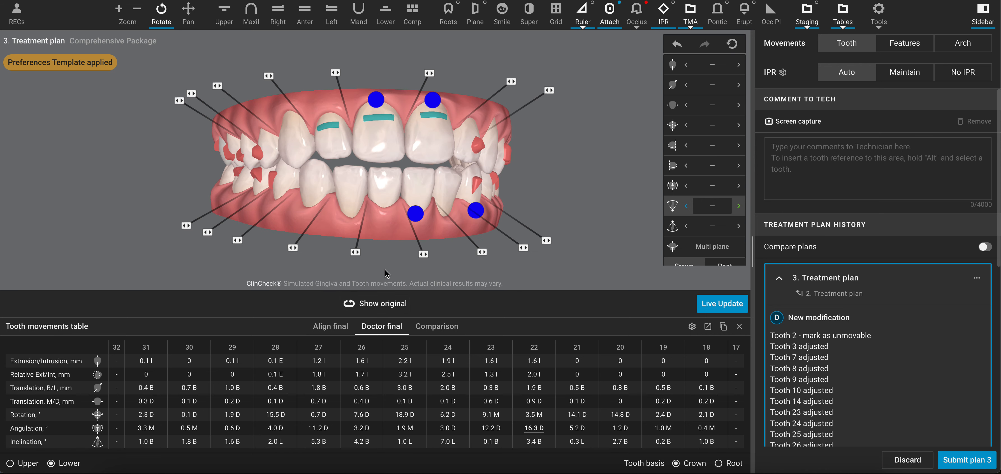
drag(391, 146, 373, 145)
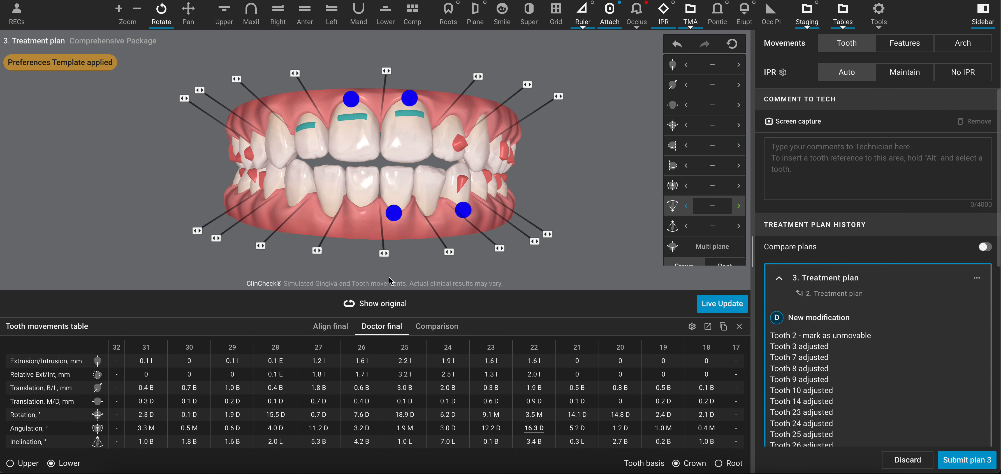
Examine the right buccal occlusion and molar contacts from several angles, comparing the modified bite with the original plan
drag(396, 183, 498, 153)
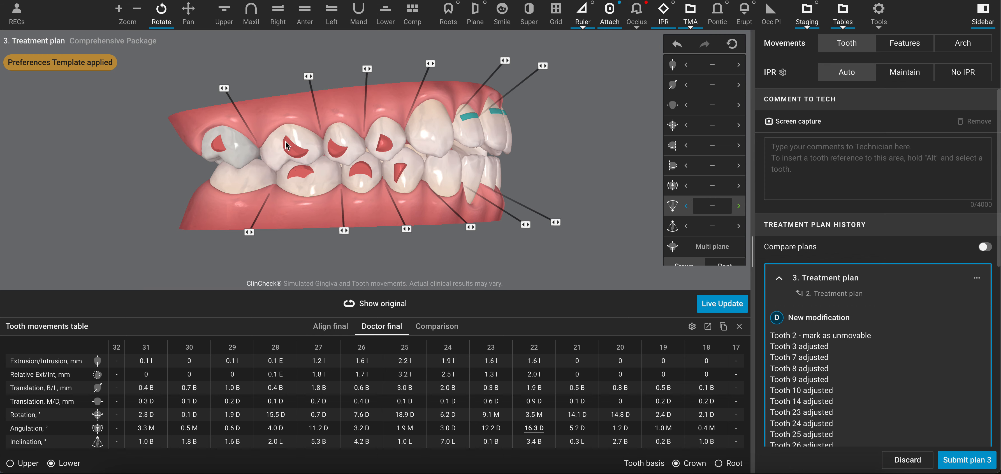
drag(299, 126, 312, 85)
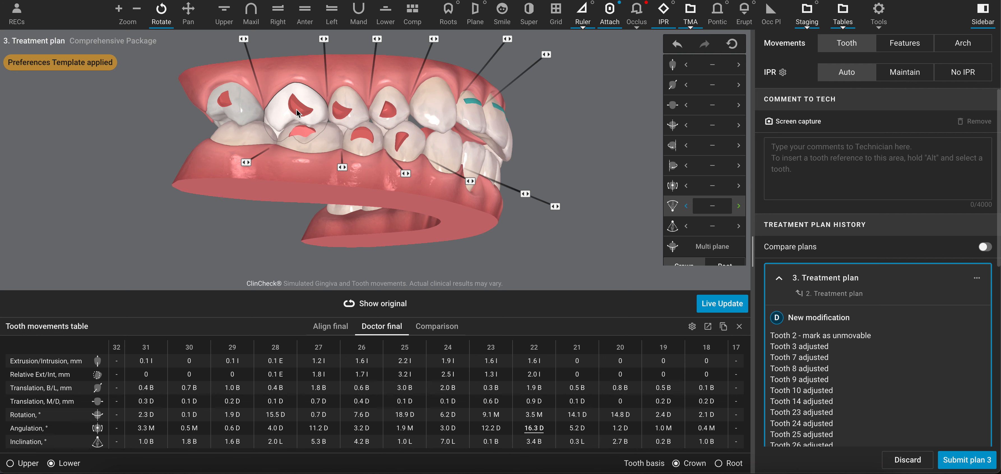
drag(395, 70, 389, 106)
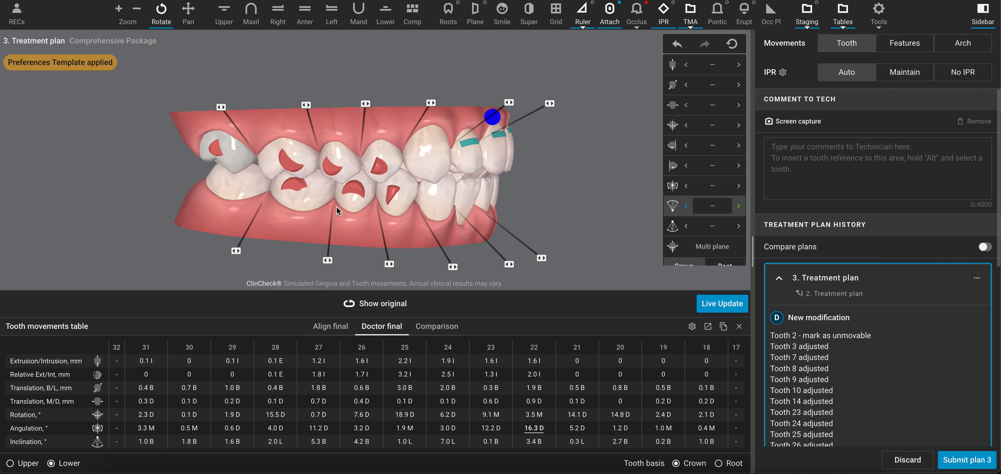
click(388, 314)
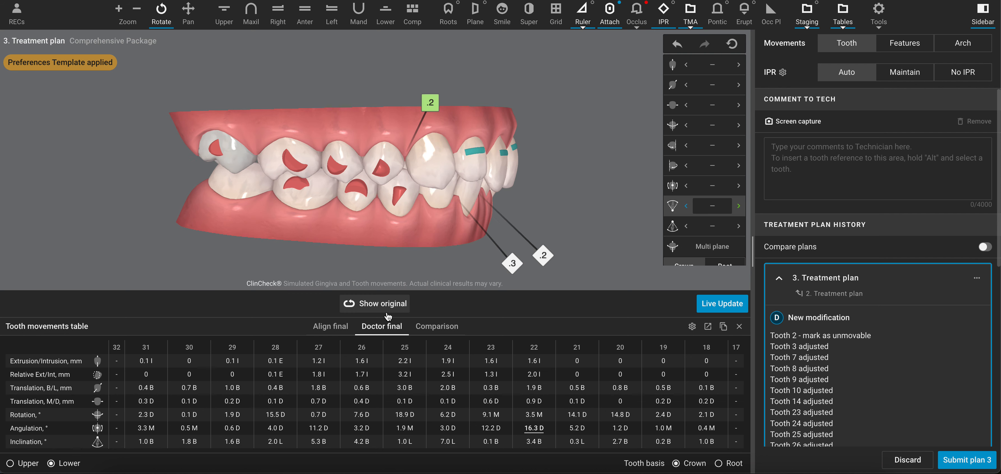
click(388, 317)
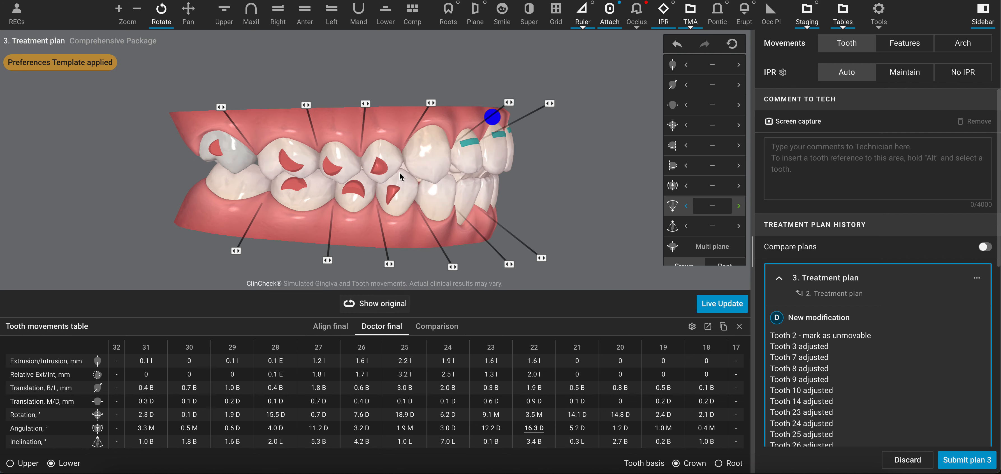
drag(391, 122, 319, 115)
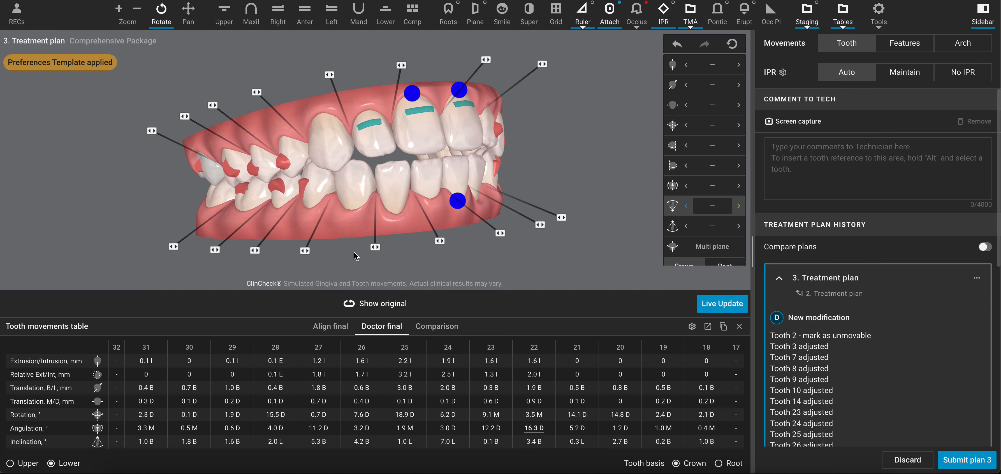
click(357, 308)
click(358, 294)
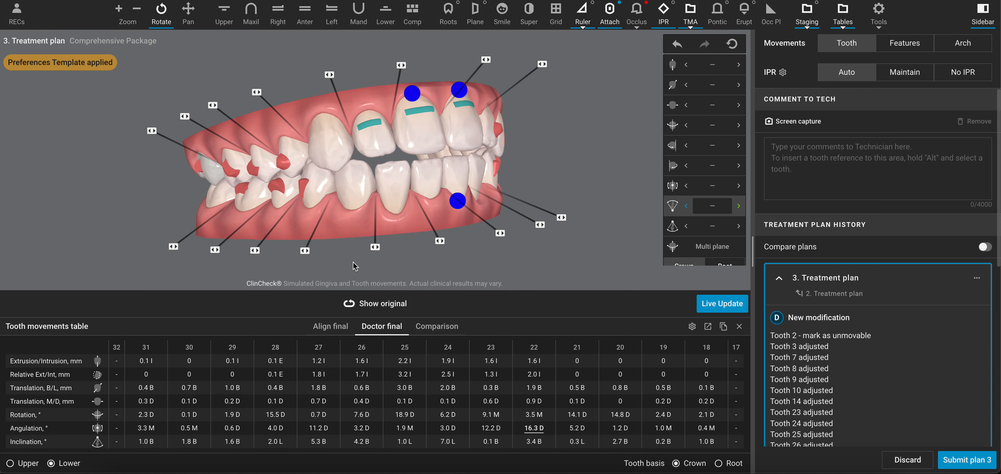